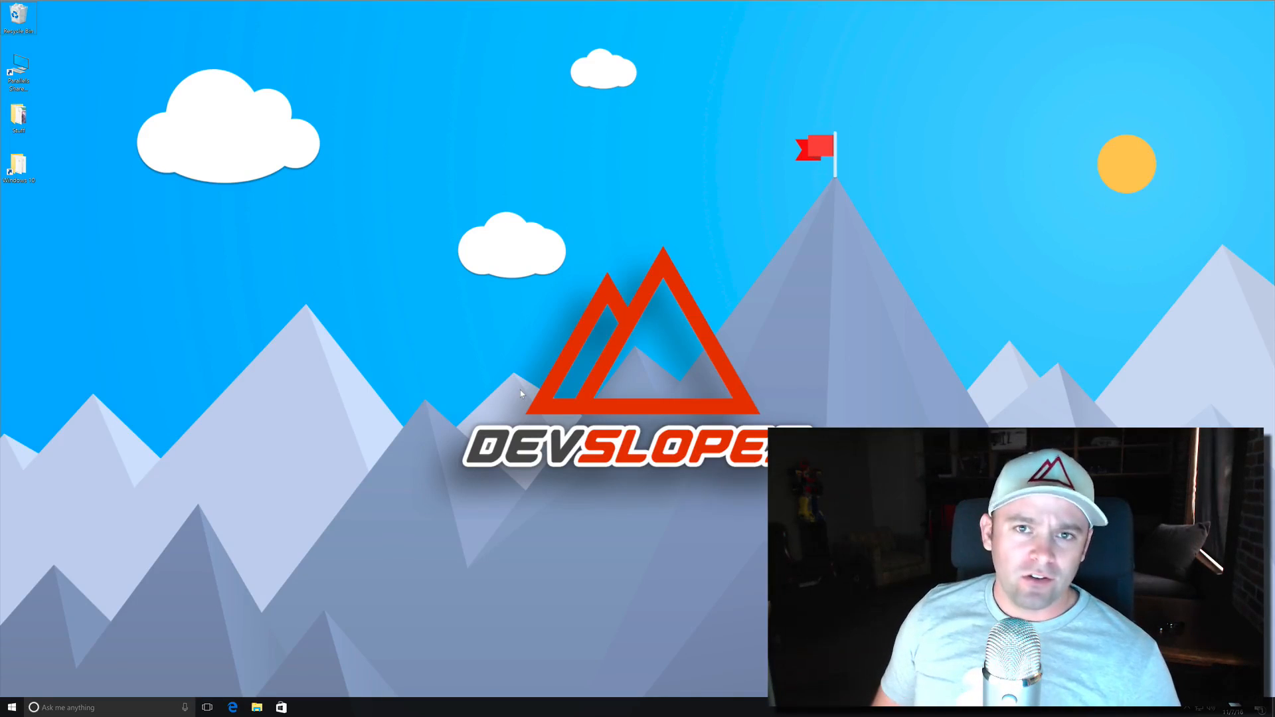
# Open Microsoft Edge and load the website unity3d.com.
pyautogui.click(233, 708)
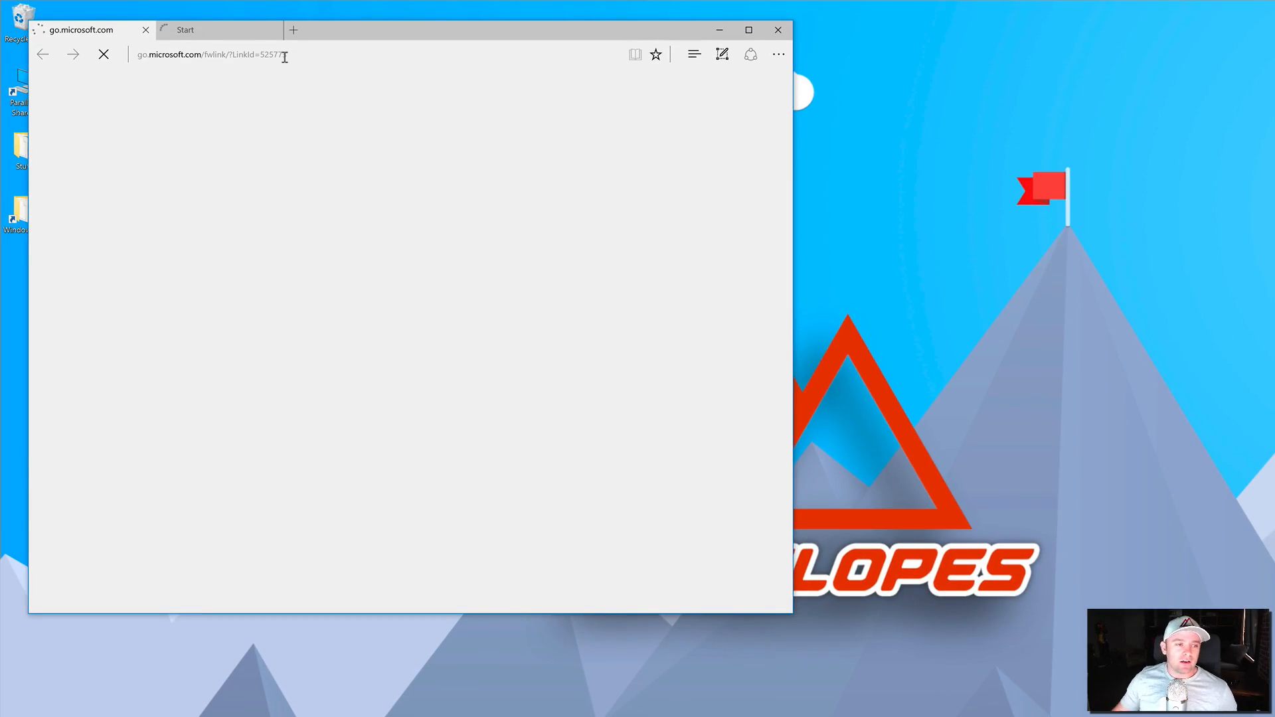
pyautogui.click(284, 57)
pyautogui.write('unity')
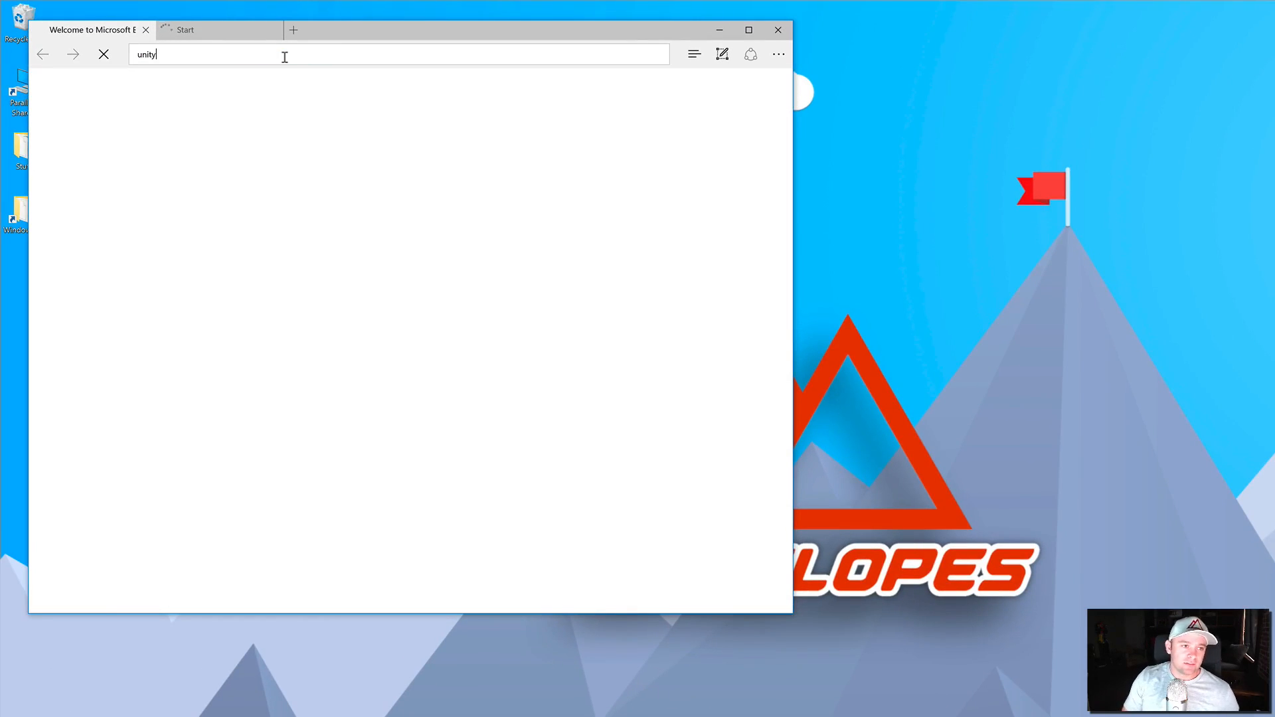
pyautogui.write('3d.com')
pyautogui.press('Return')
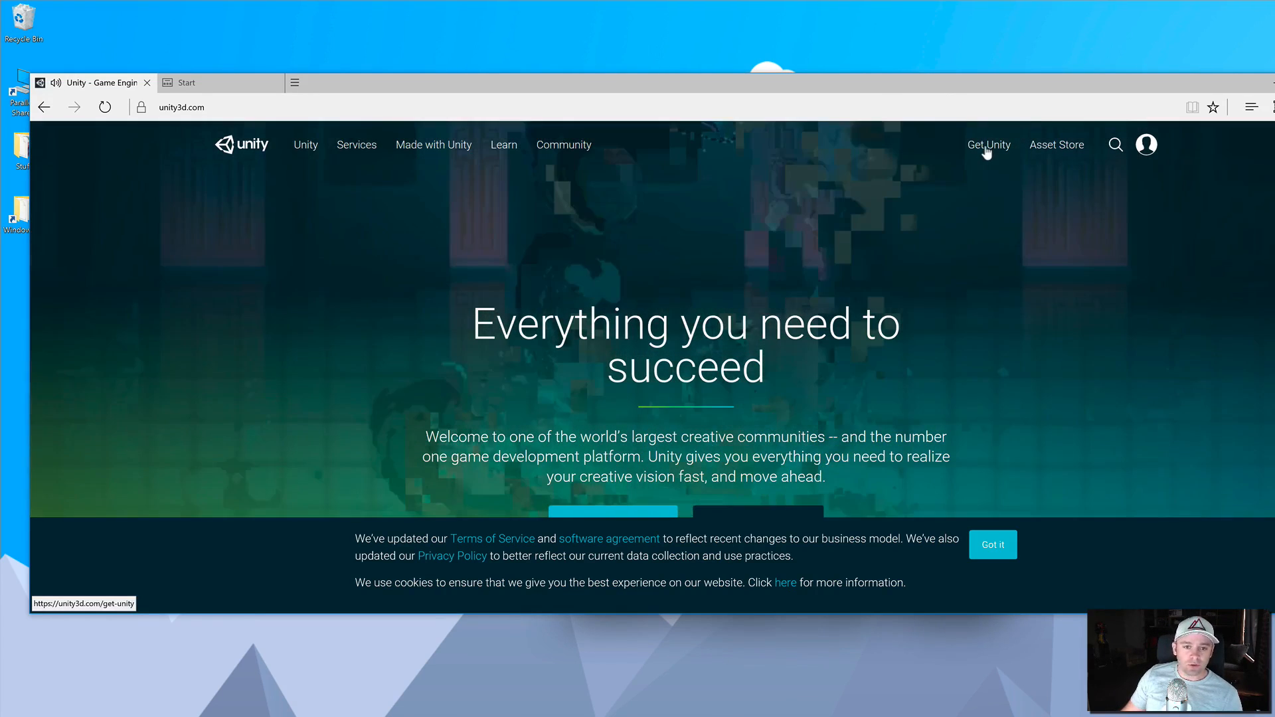
# Get the free Unity Personal plan's Windows installer from the Unity store and save it.
pyautogui.click(987, 146)
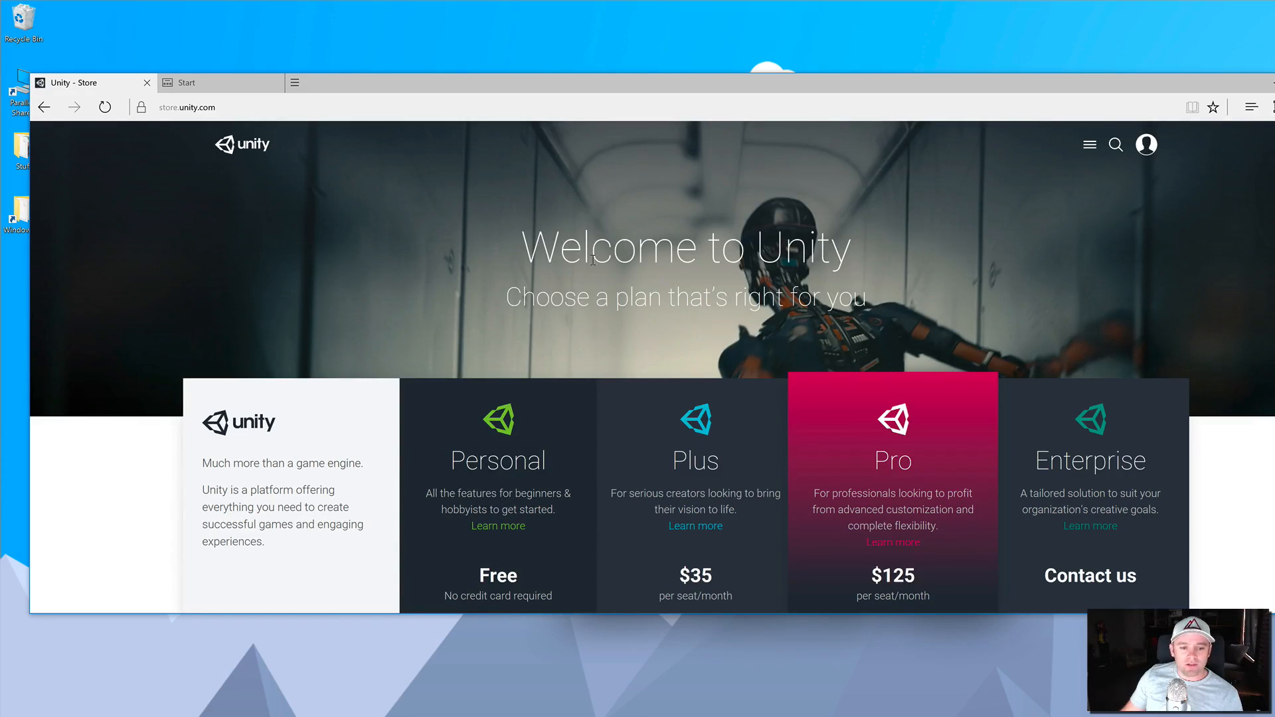
pyautogui.scroll(-3, 592, 261)
pyautogui.click(491, 423)
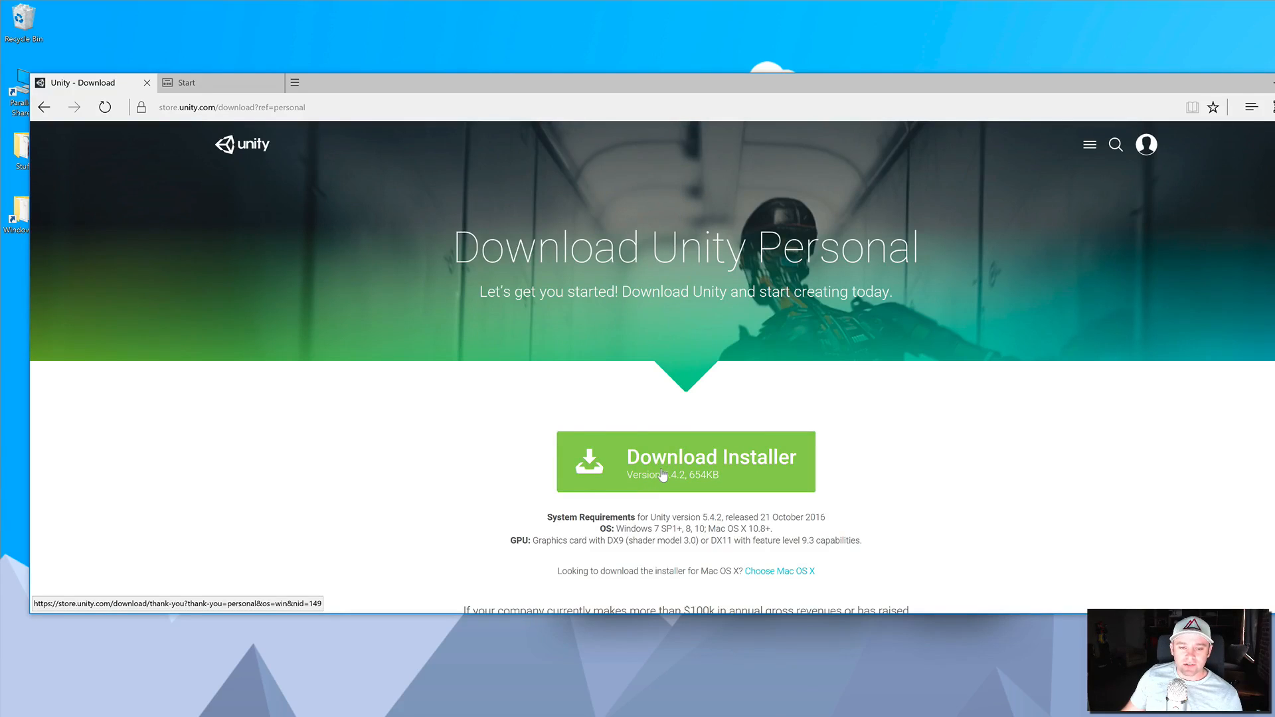
pyautogui.click(663, 474)
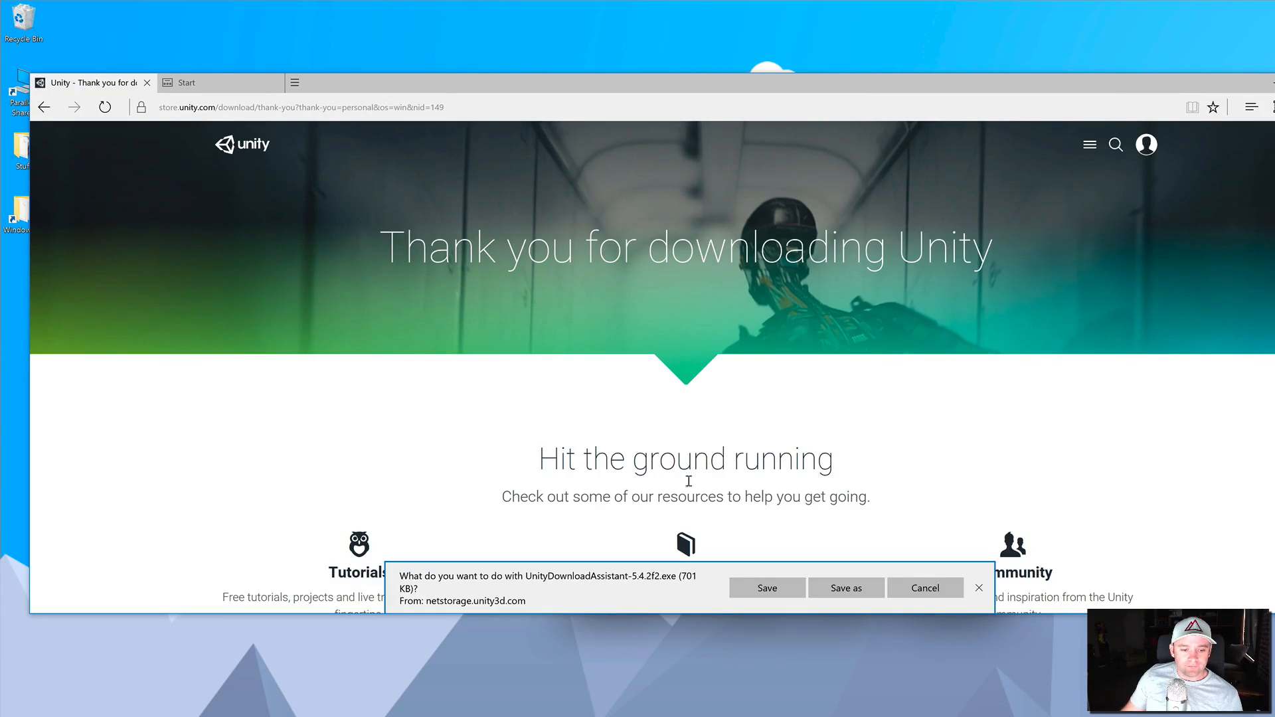
pyautogui.click(774, 591)
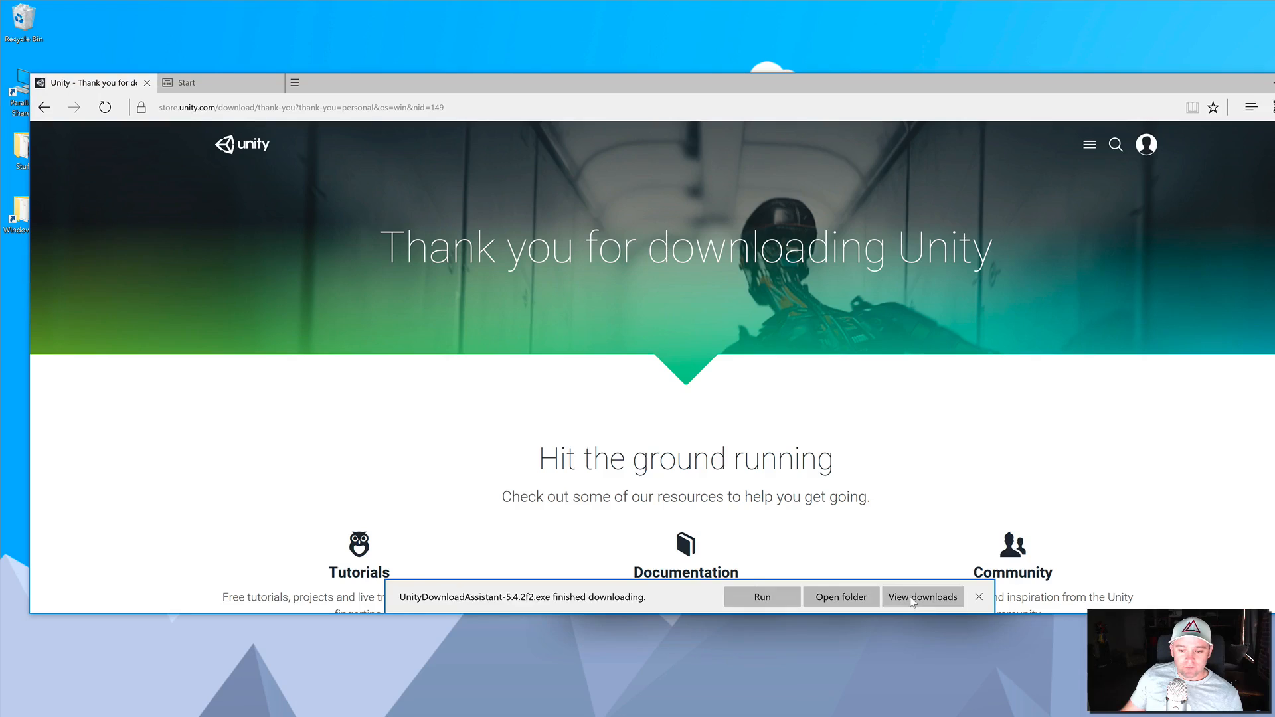
# Run UnityDownloadAssistant-5.4.2f2.exe and allow it to make changes to the device.
pyautogui.click(762, 597)
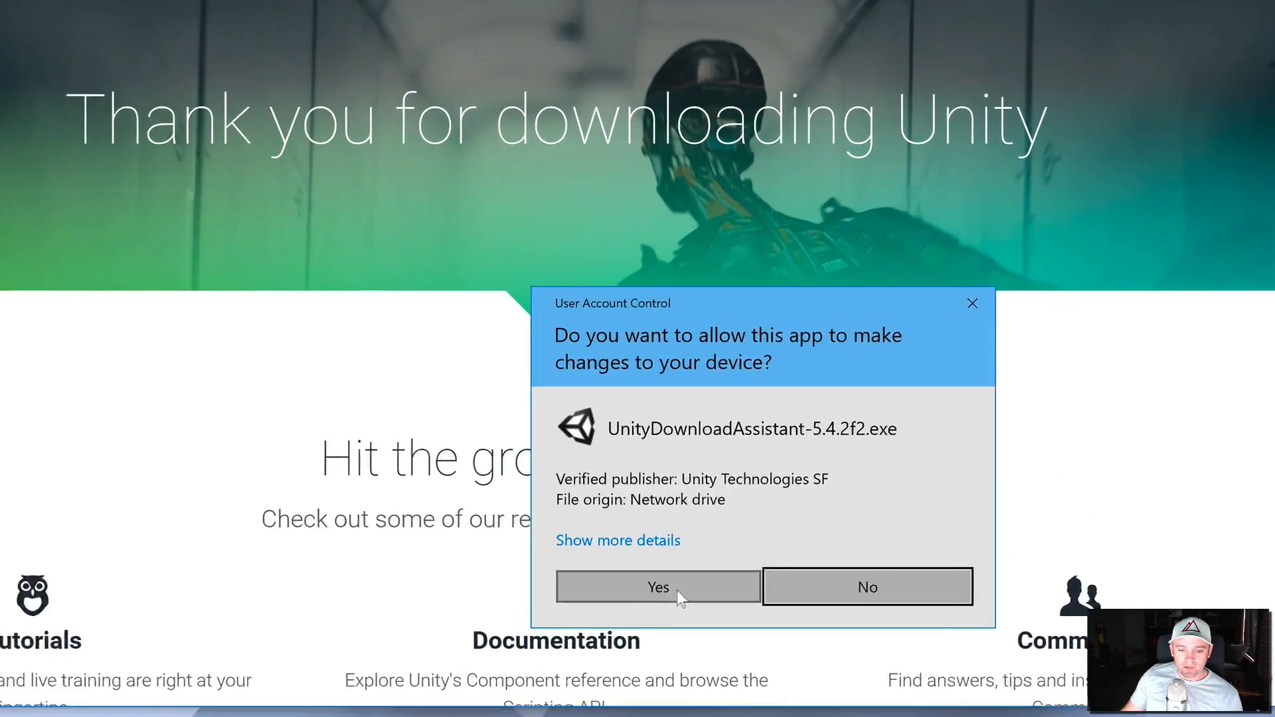
pyautogui.click(753, 539)
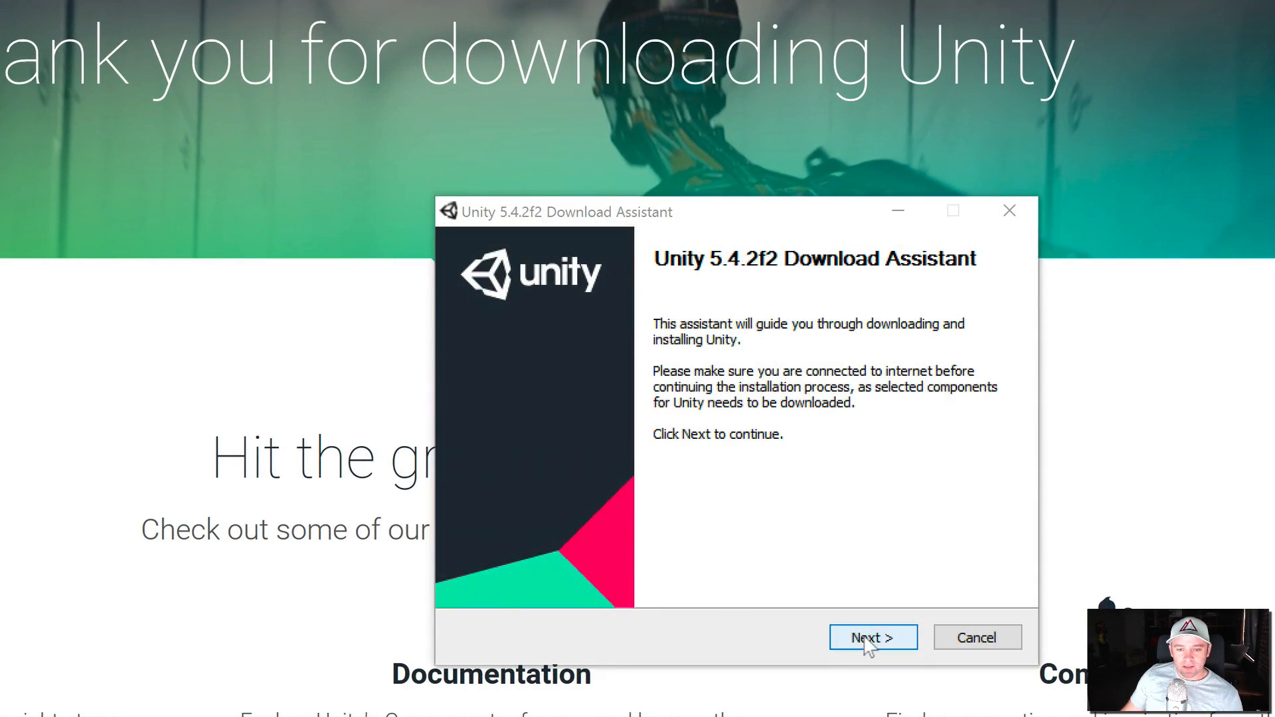
pyautogui.click(866, 637)
pyautogui.click(807, 637)
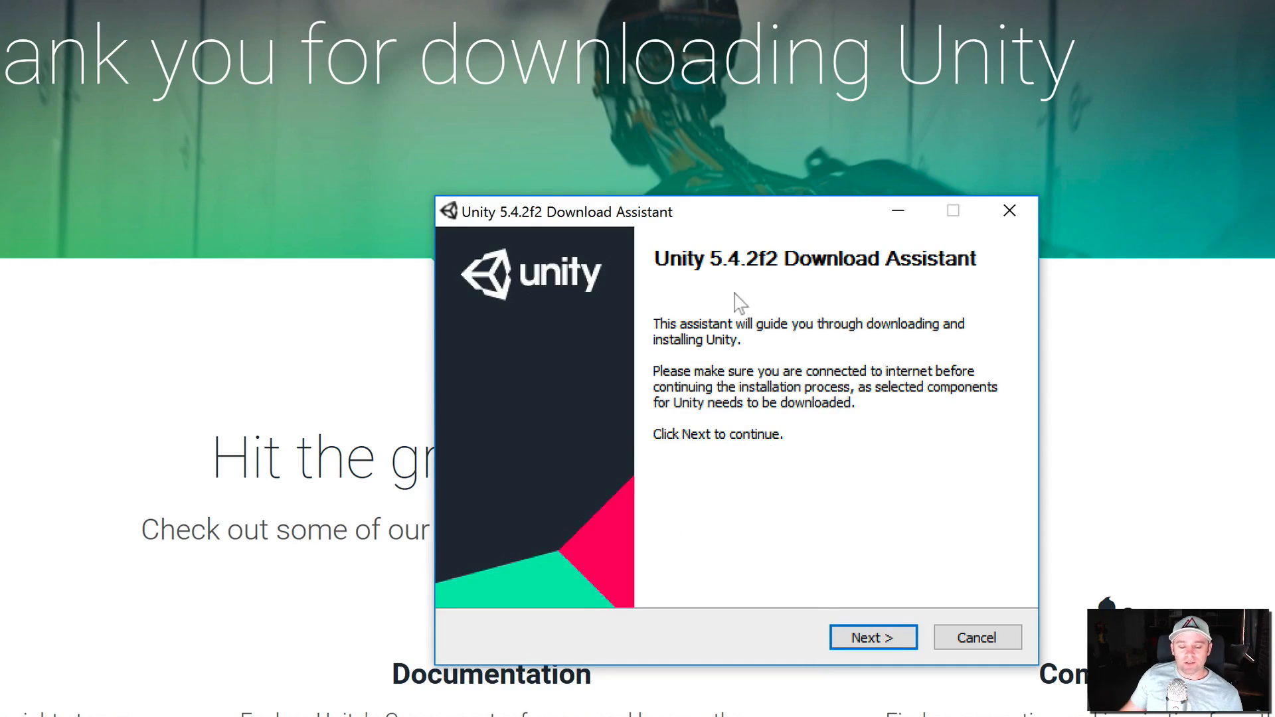
# Accept the Unity license agreement and continue with the 64 bit architecture.
pyautogui.click(867, 639)
pyautogui.click(470, 564)
pyautogui.click(883, 639)
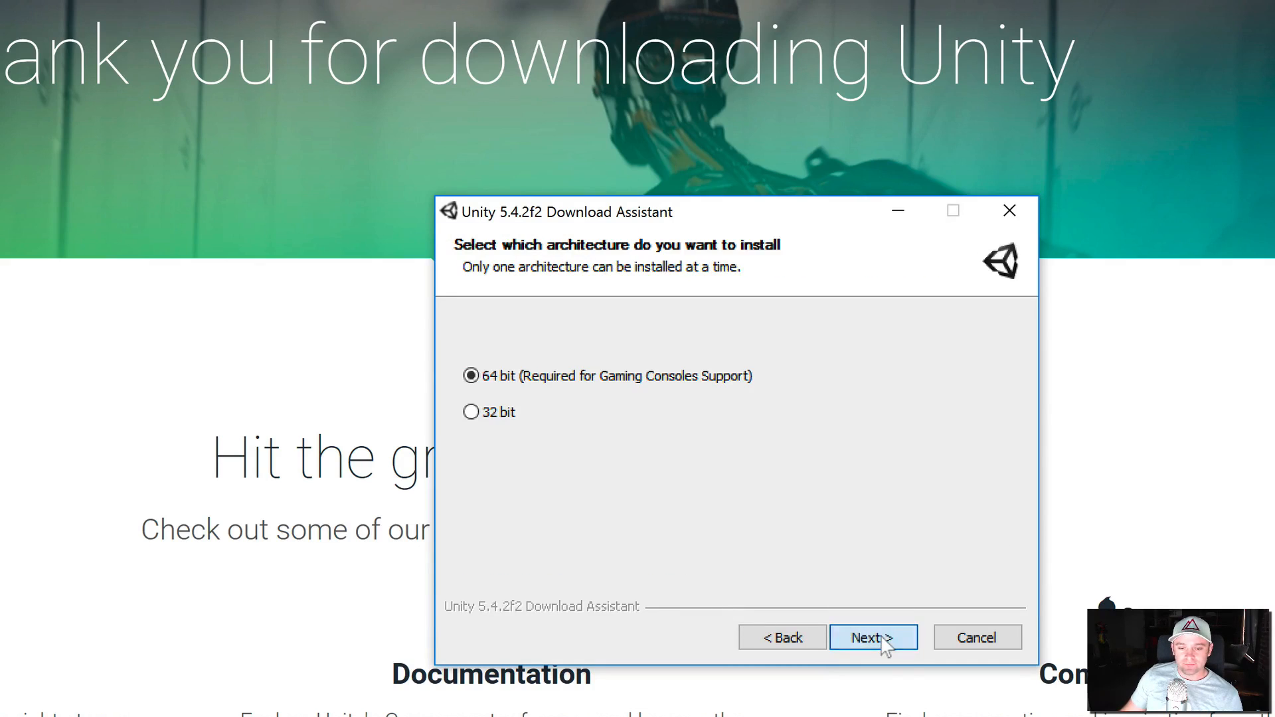
pyautogui.click(889, 639)
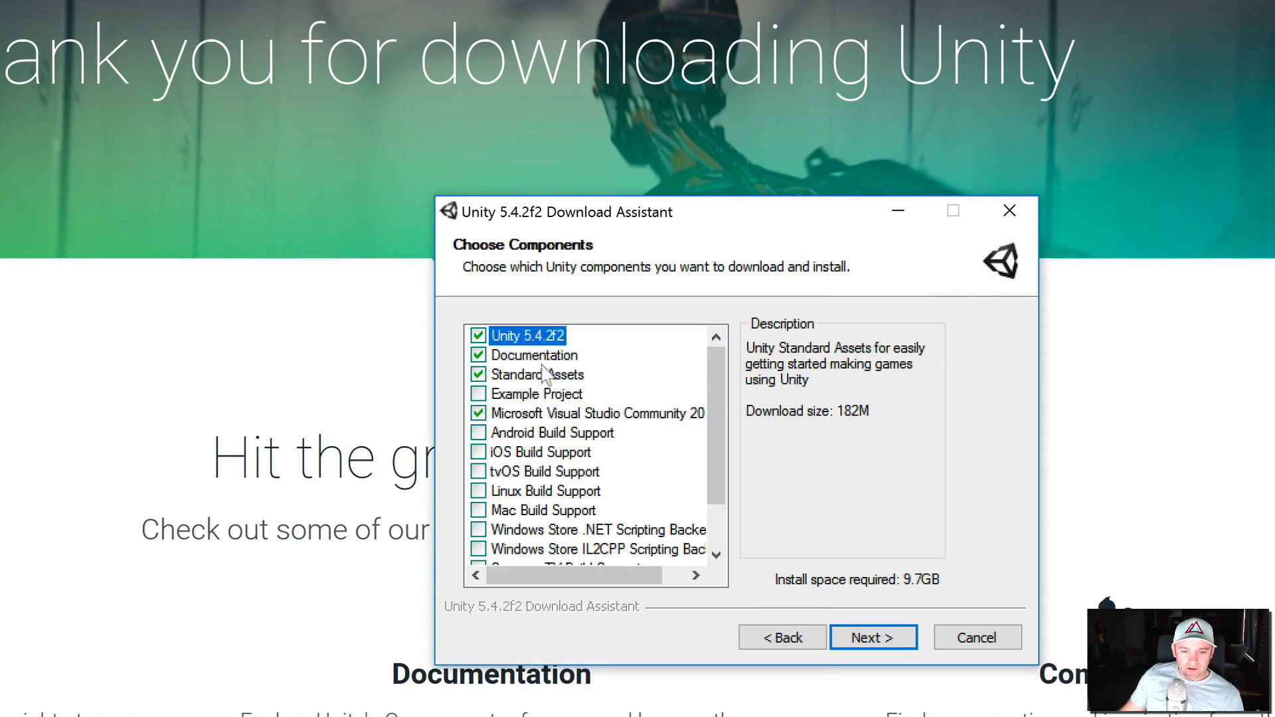
# Review the component list and exclude Standard Assets, keeping Unity 5.4.2f2, Documentation and Microsoft Visual Studio Community for installation.
pyautogui.scroll(-1, 568, 518)
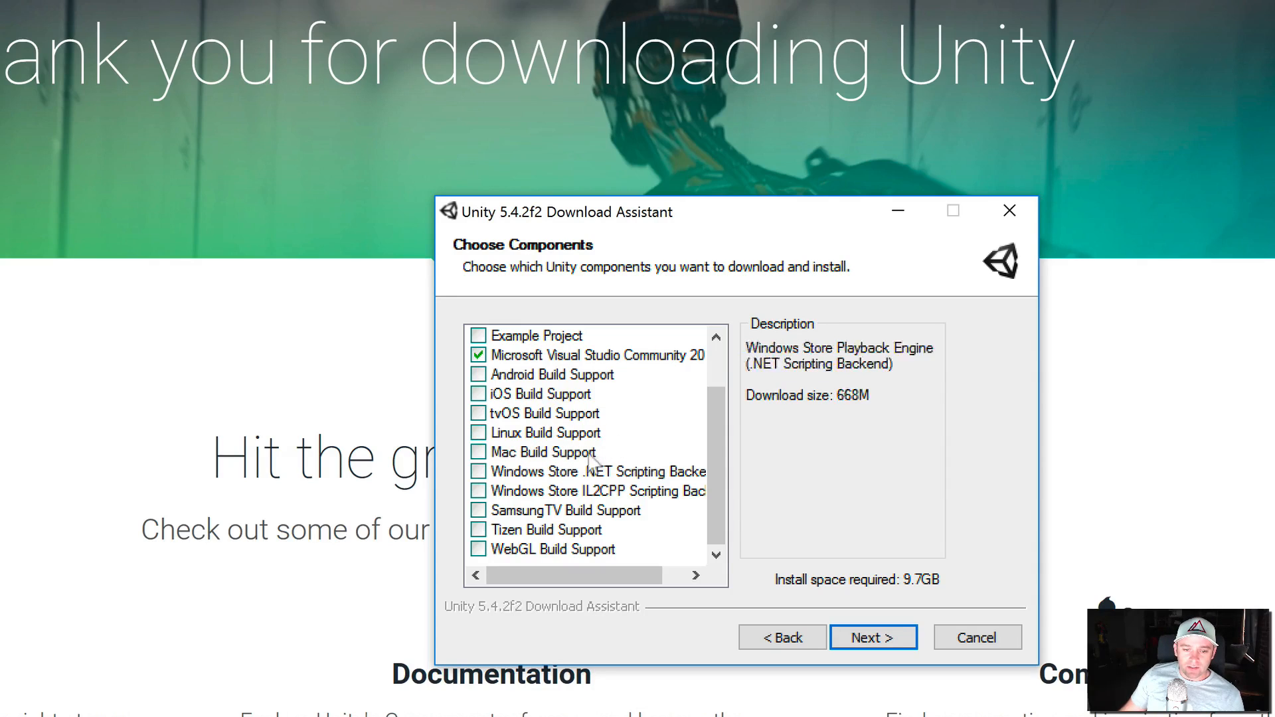
pyautogui.moveTo(719, 443); pyautogui.dragTo(717, 418)
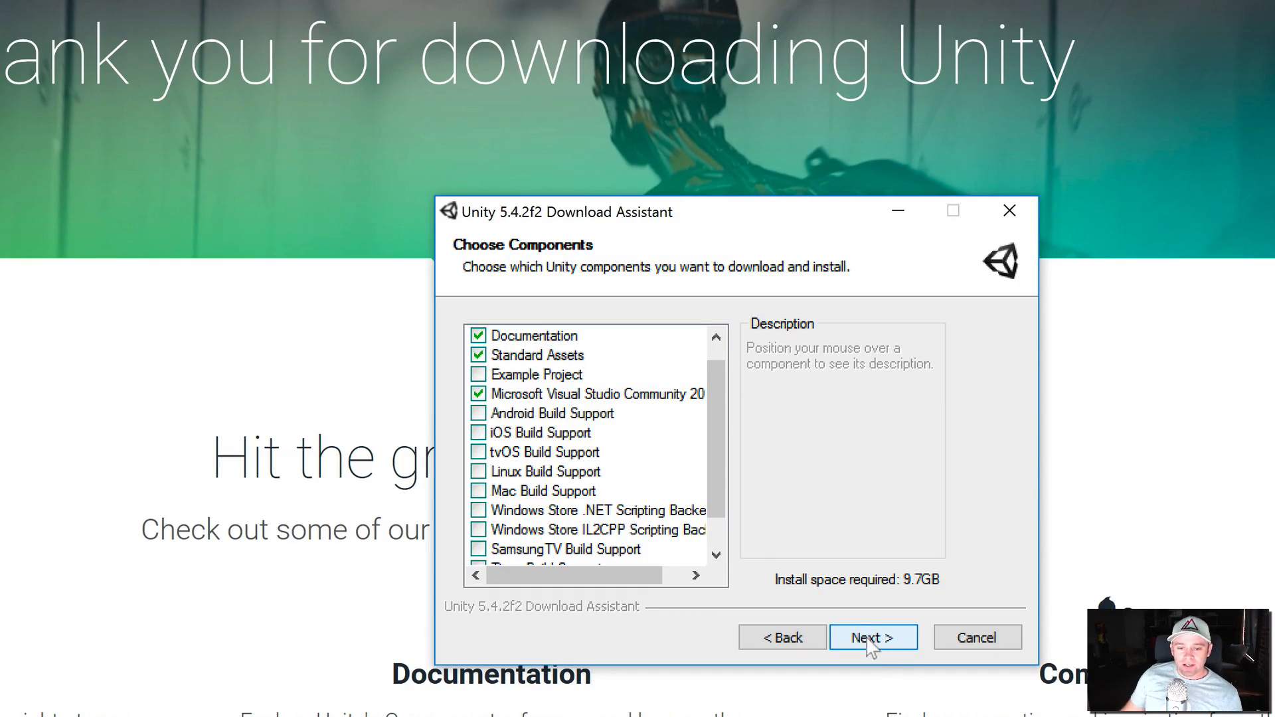
pyautogui.moveTo(716, 417); pyautogui.dragTo(724, 369)
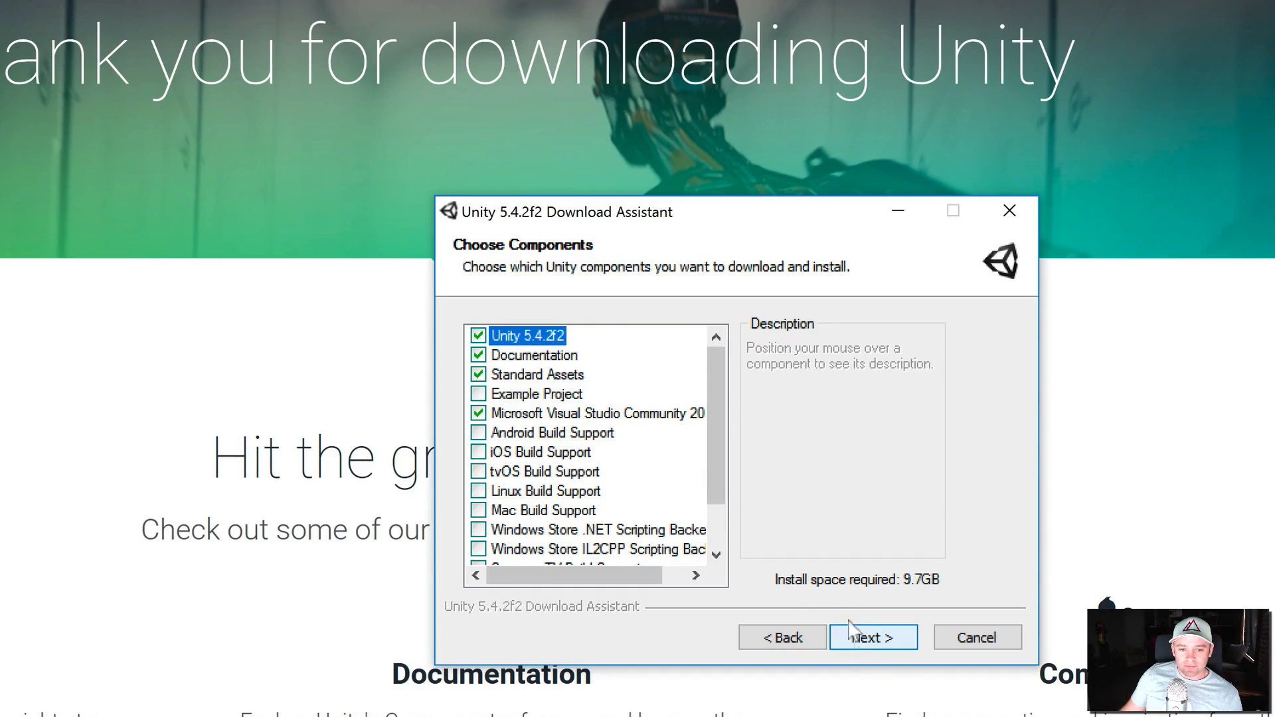
pyautogui.click(479, 374)
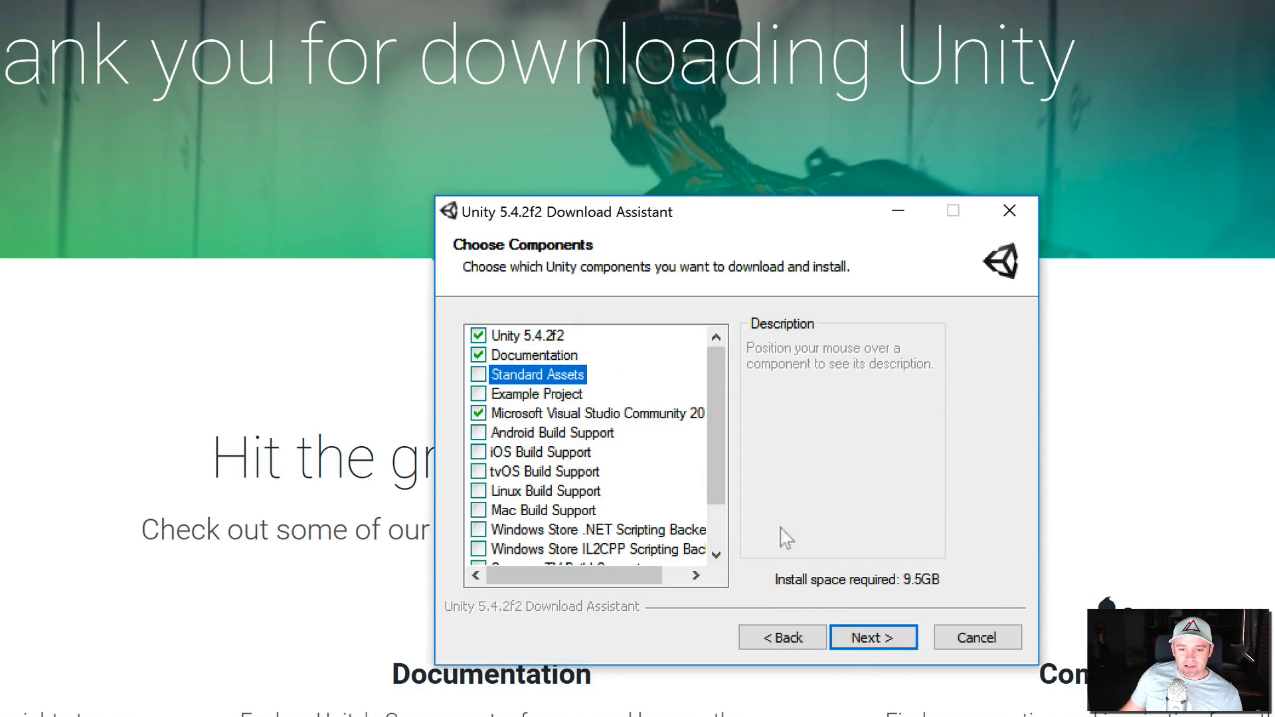
pyautogui.click(873, 637)
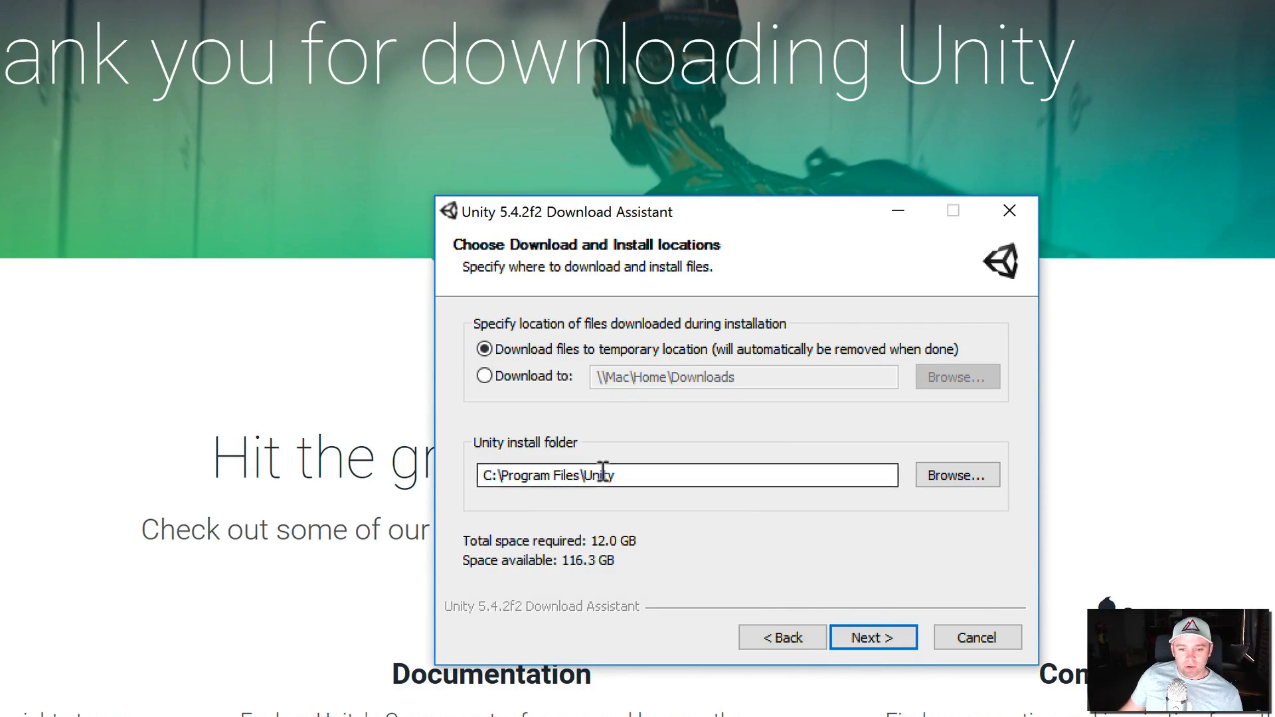
# Install Unity to C:\Program Files\Unity, accepting the Visual Studio license terms, and finish setup with Unity launching.
pyautogui.click(888, 638)
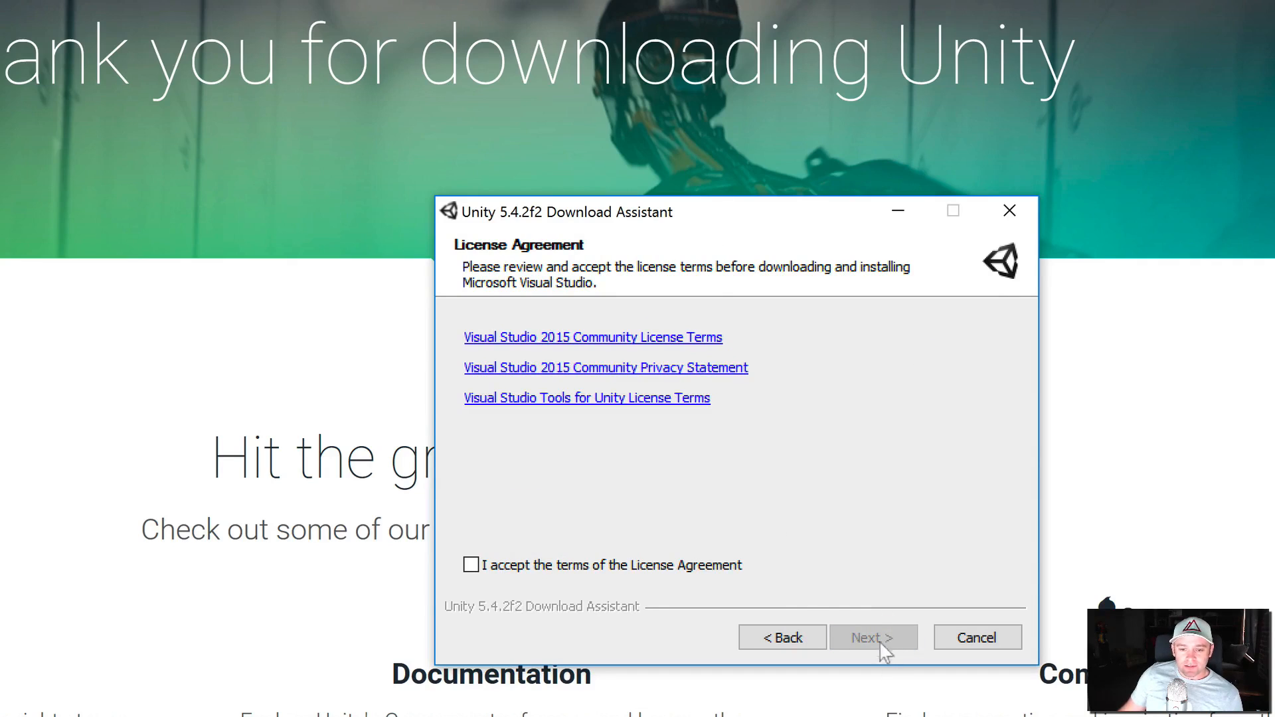
pyautogui.click(600, 568)
pyautogui.click(872, 636)
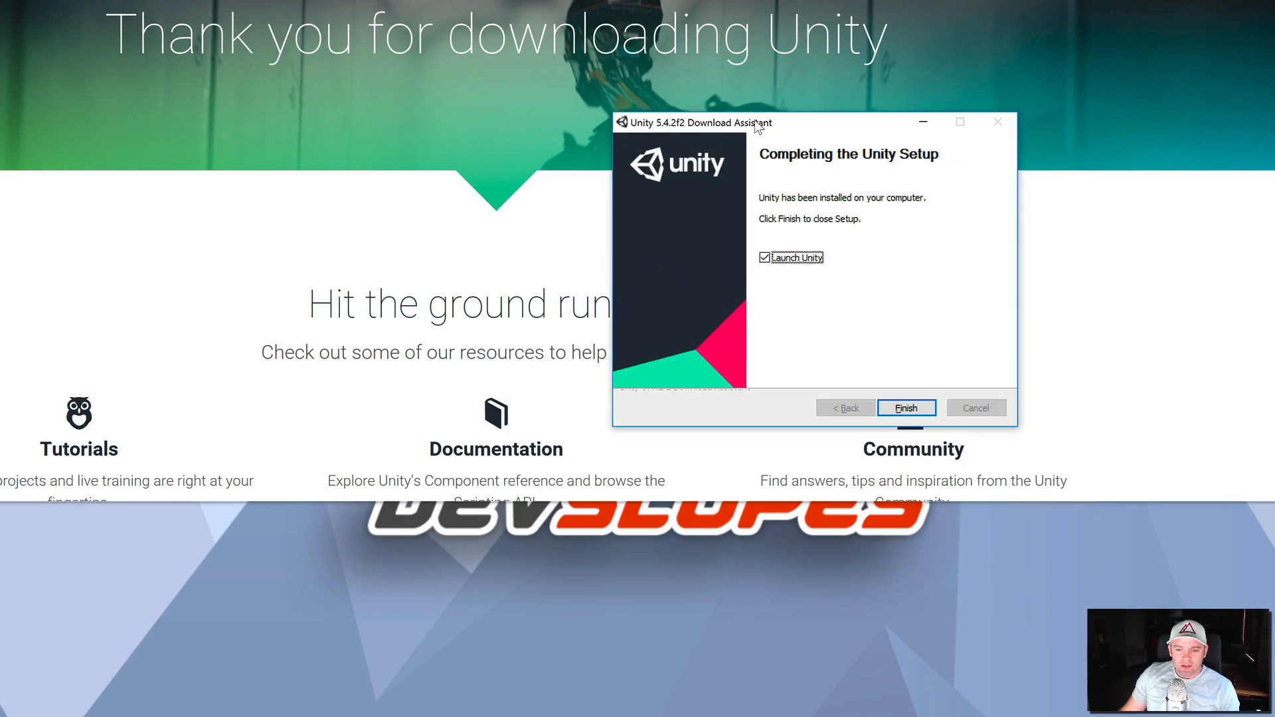
pyautogui.click(907, 412)
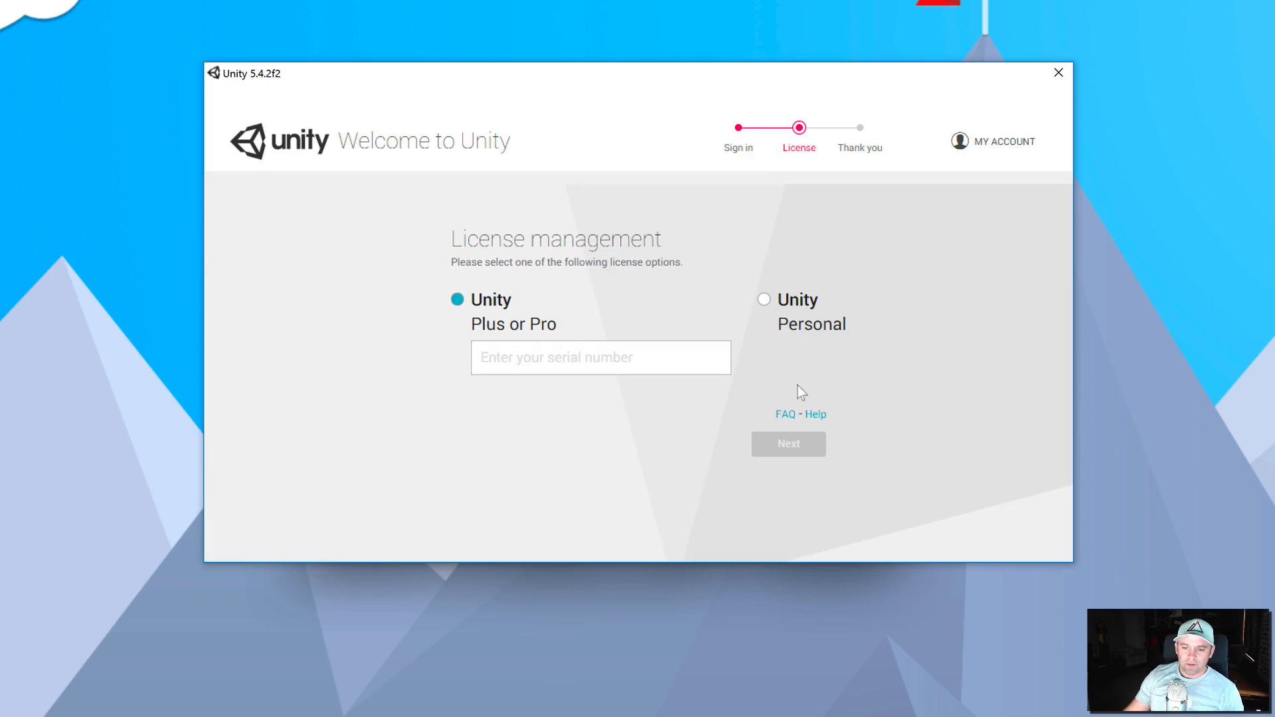
# Activate a Unity Personal license, stating that the organization earned less than $100,000, and start using Unity.
pyautogui.click(764, 300)
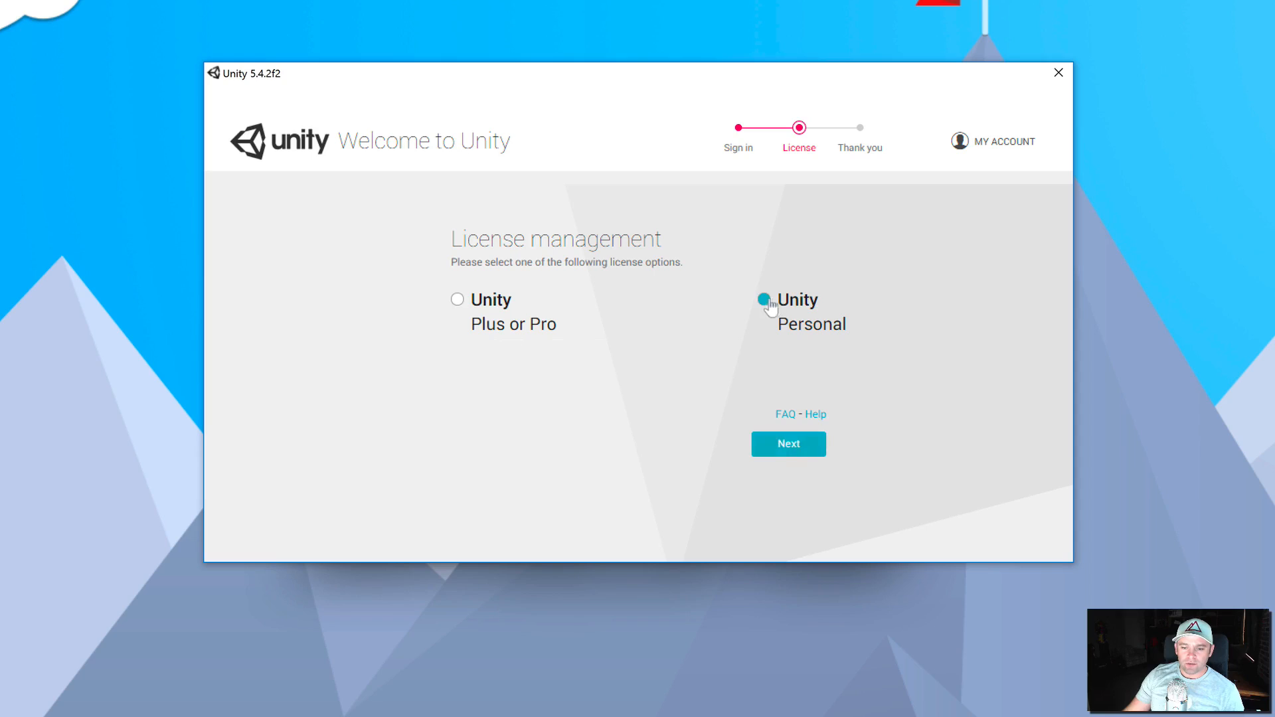
pyautogui.click(789, 444)
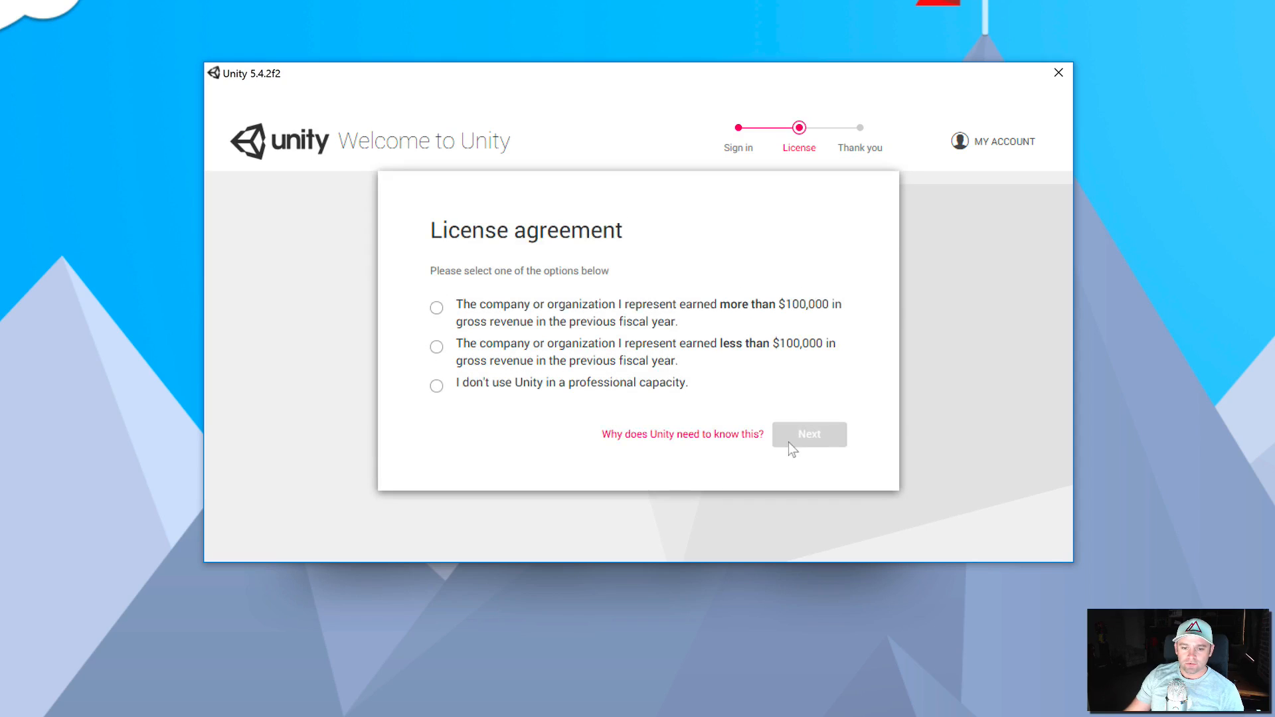
pyautogui.click(439, 350)
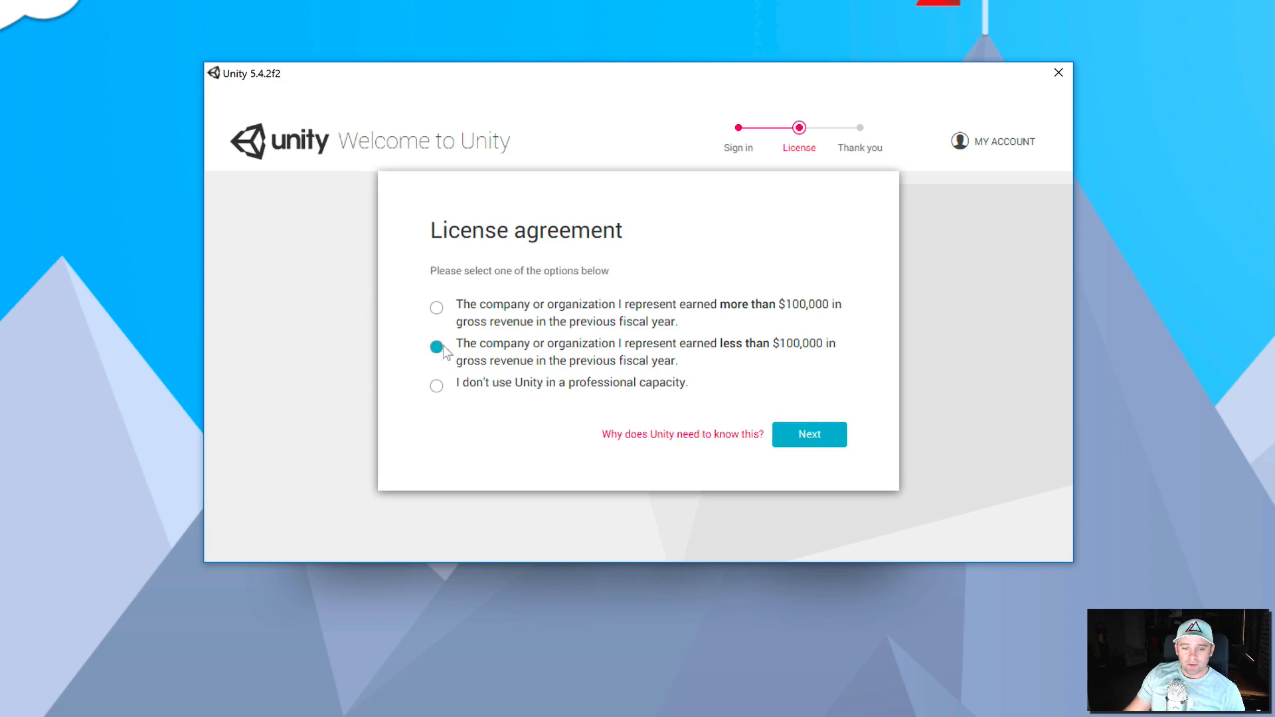
pyautogui.click(818, 429)
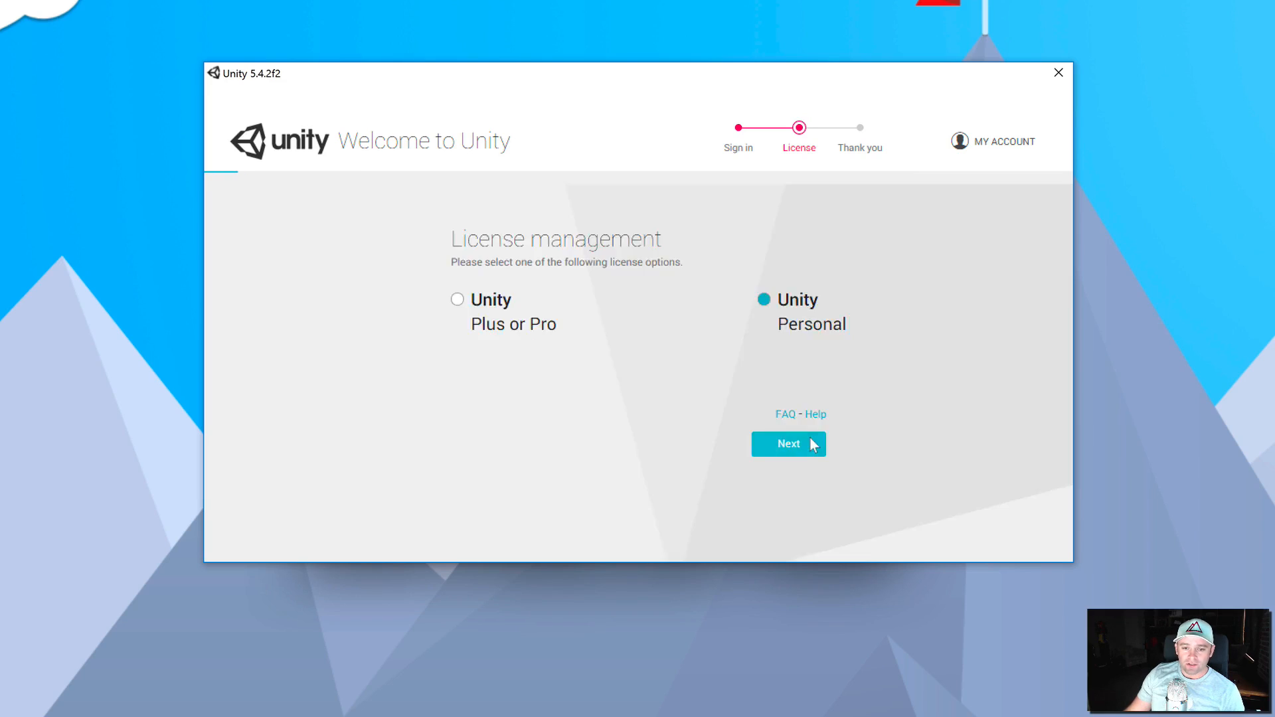
pyautogui.click(810, 437)
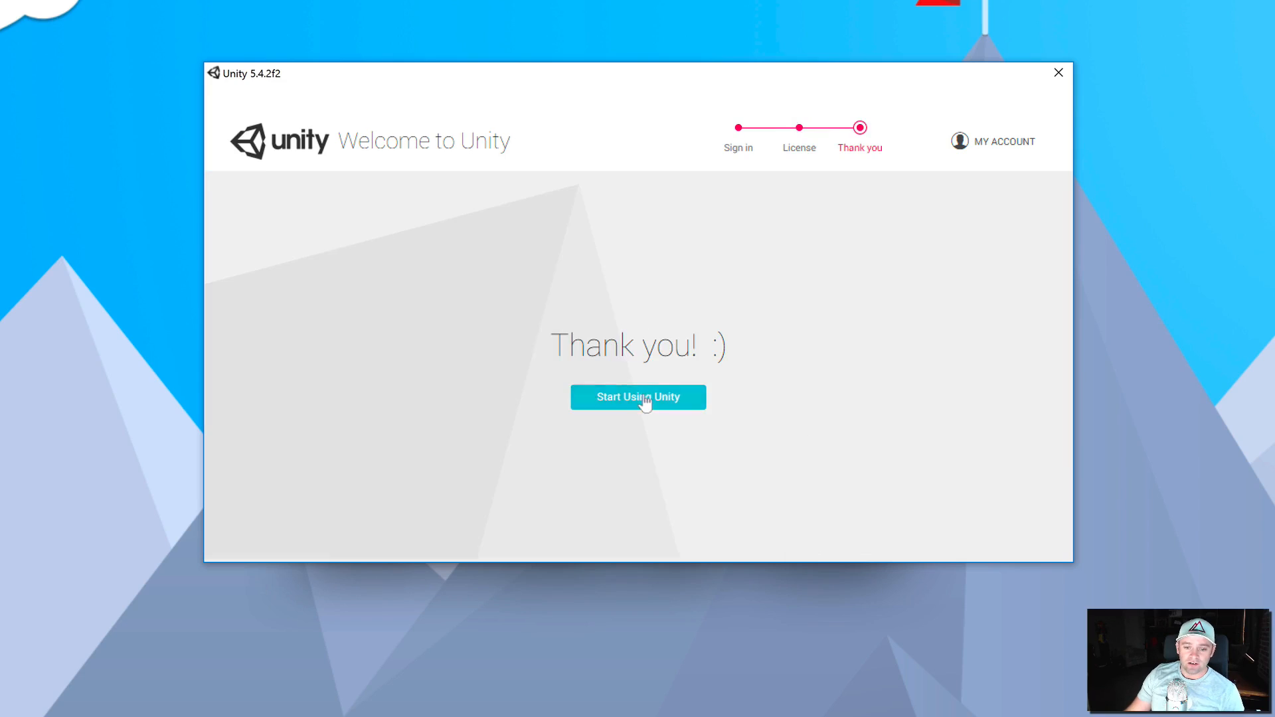
pyautogui.click(647, 399)
# Start a new project and name it DeleteMe.
pyautogui.click(631, 352)
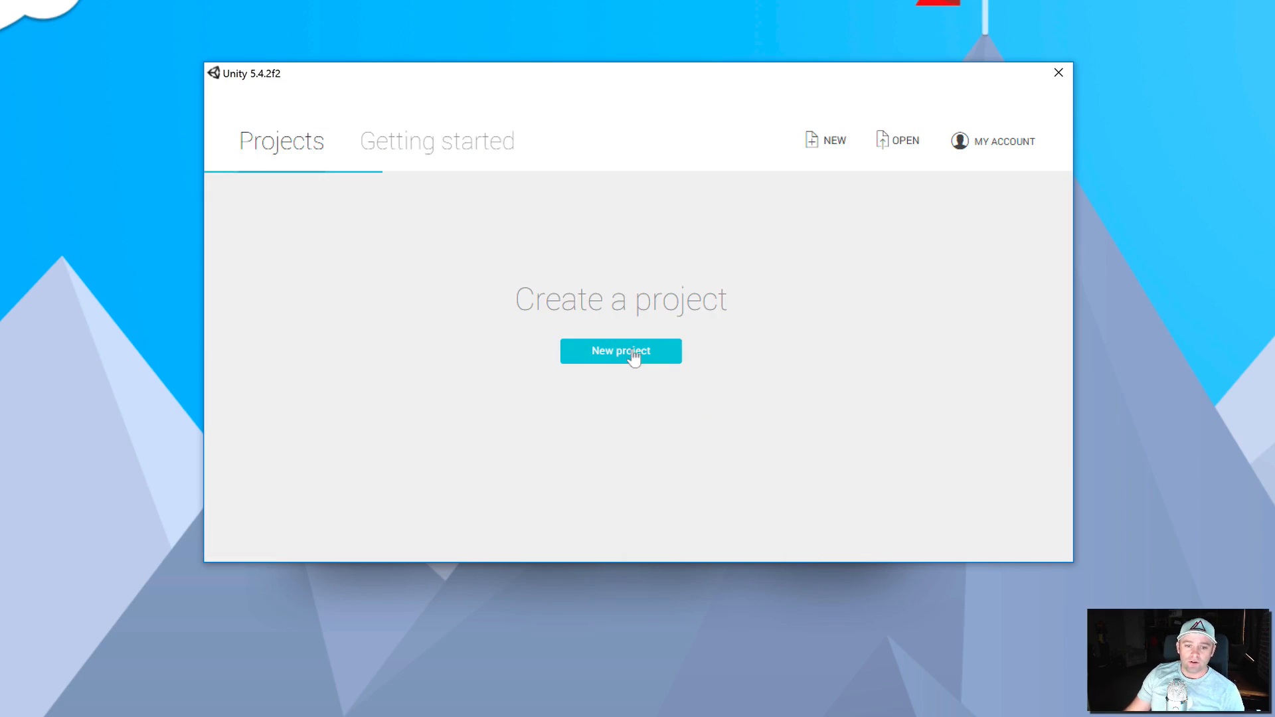
pyautogui.hotkey('ctrl', 'shift', 'Left')
pyautogui.hotkey('ctrl', 'shift', 'Left')
pyautogui.hotkey('ctrl', 'shift', 'Left')
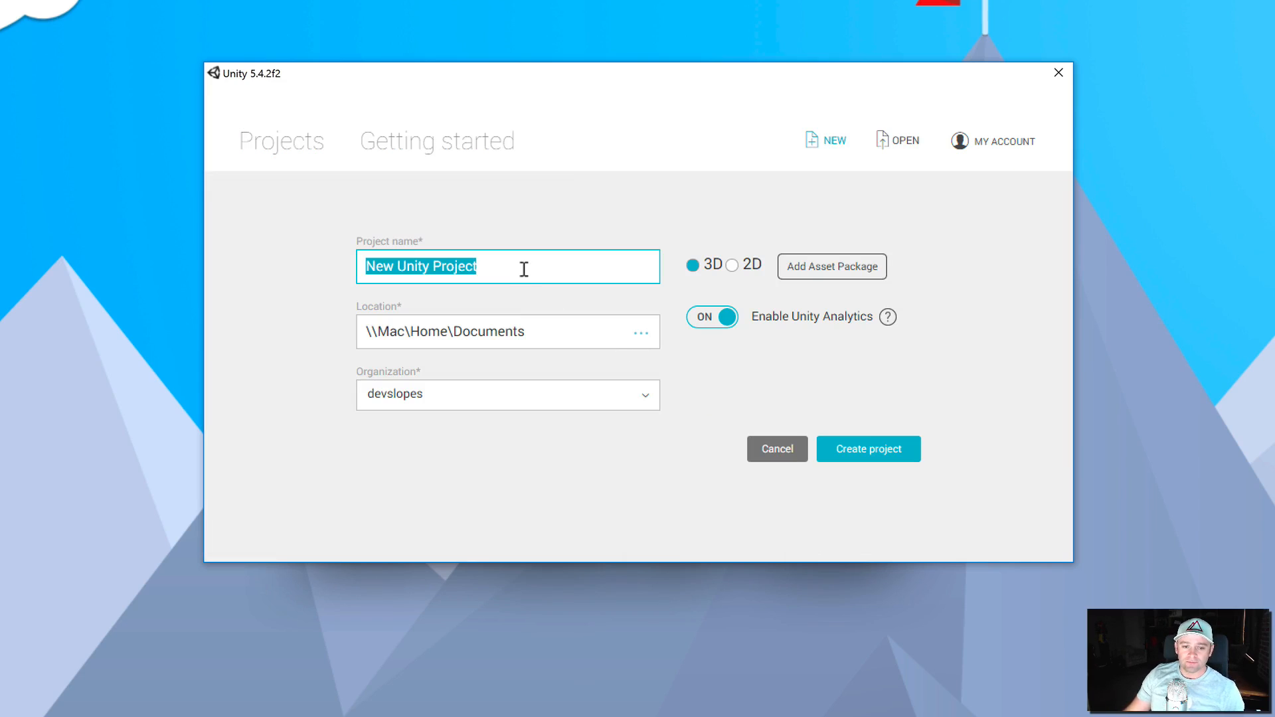
pyautogui.write('JUnk')
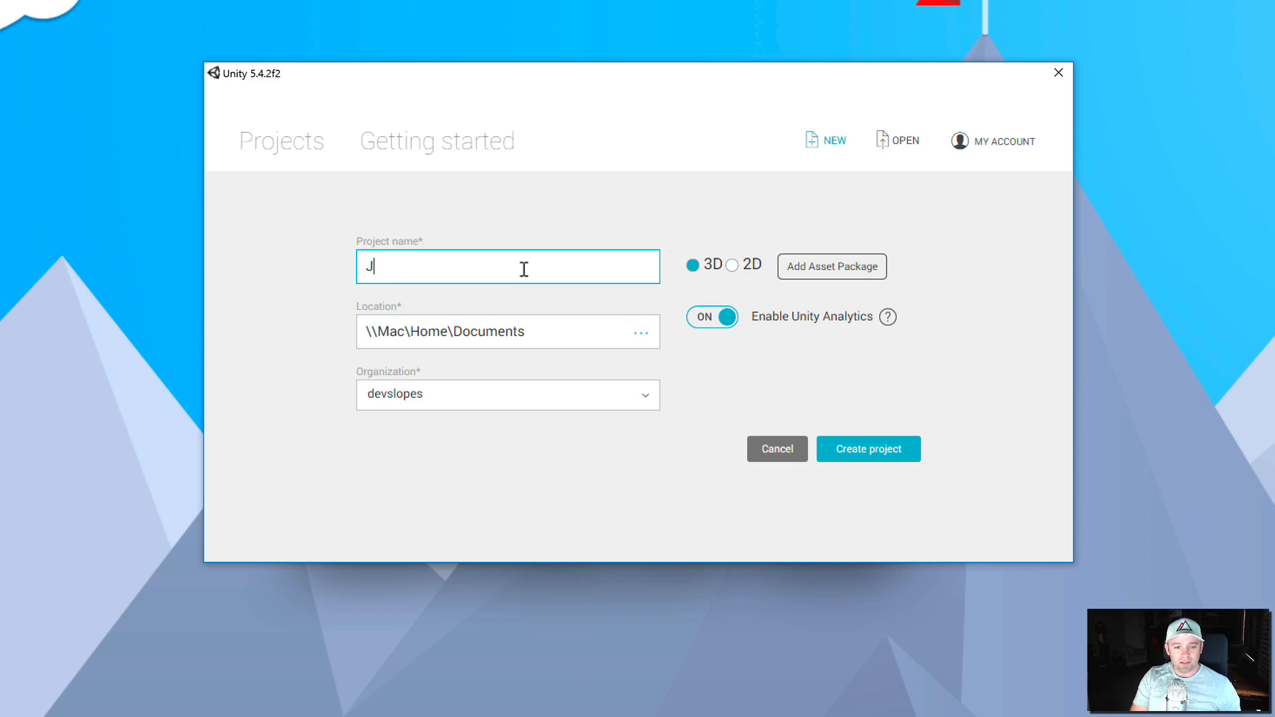
pyautogui.press('BackSpace')
pyautogui.press('BackSpace')
pyautogui.press('BackSpace')
pyautogui.press('BackSpace')
pyautogui.write('DeleteMe')
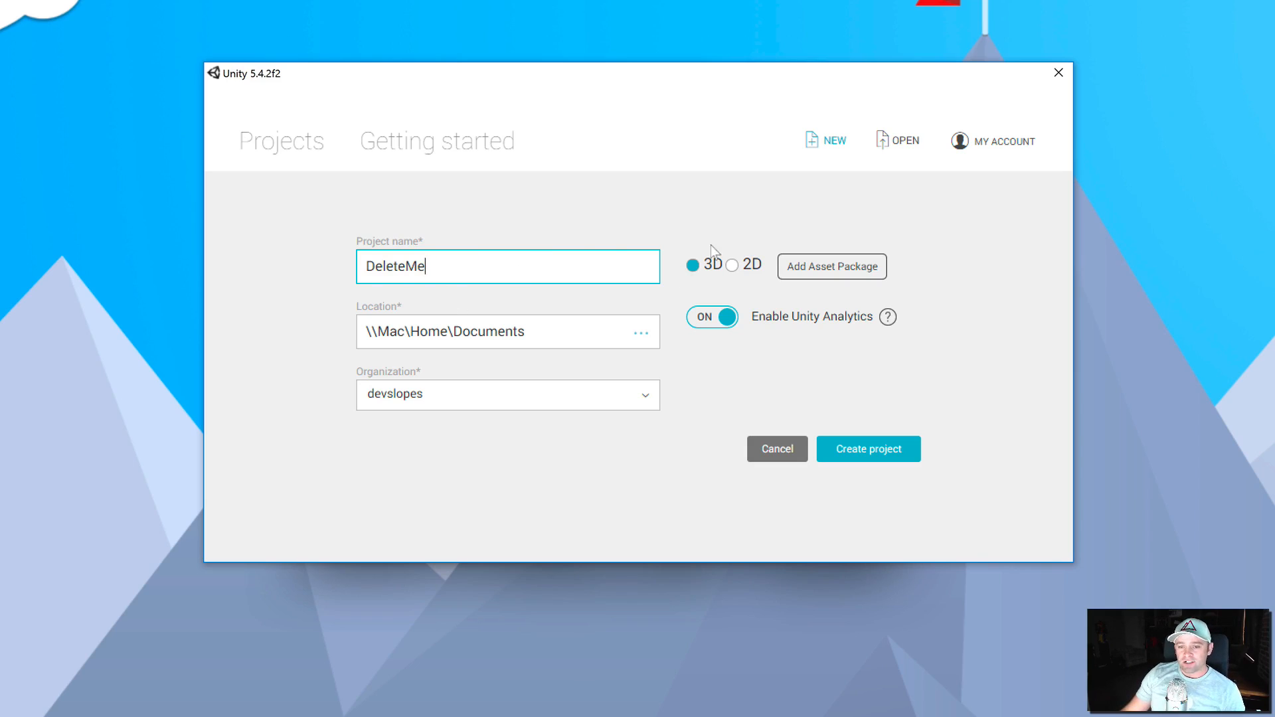
# Try to create the project in \\Mac\Home\Documents, reselecting the Documents folder as its location.
pyautogui.click(861, 452)
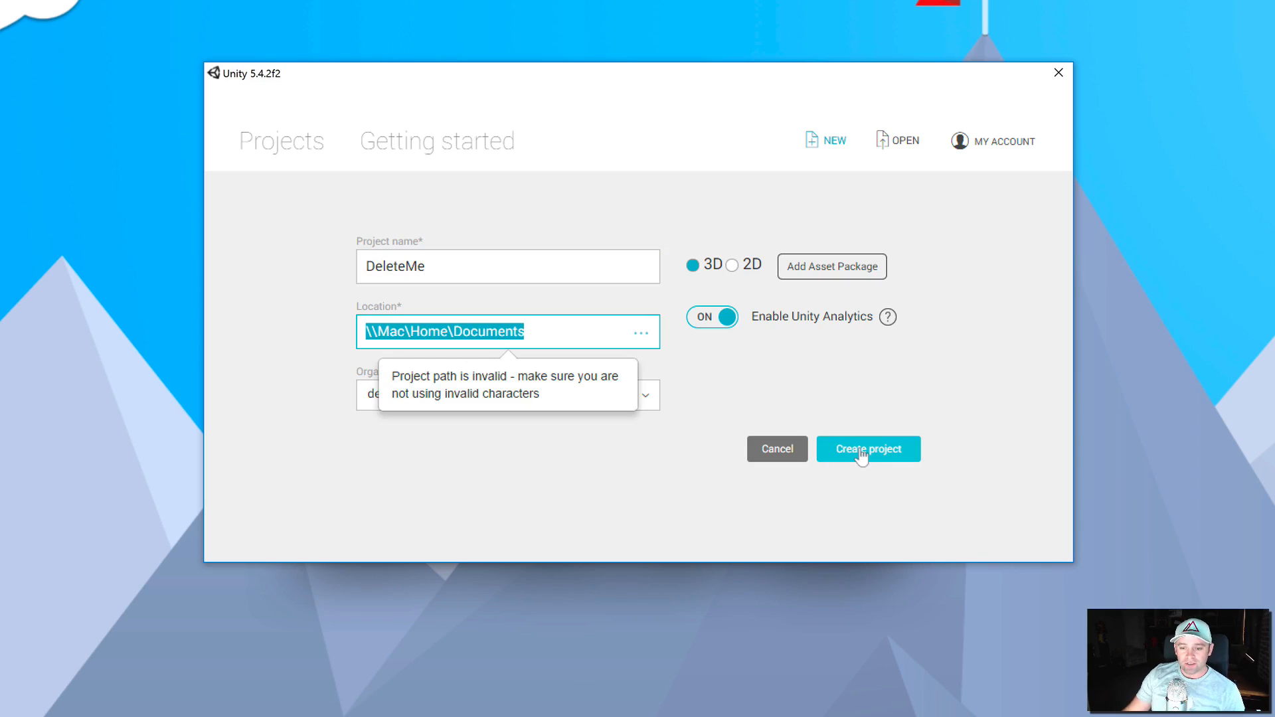
pyautogui.click(641, 332)
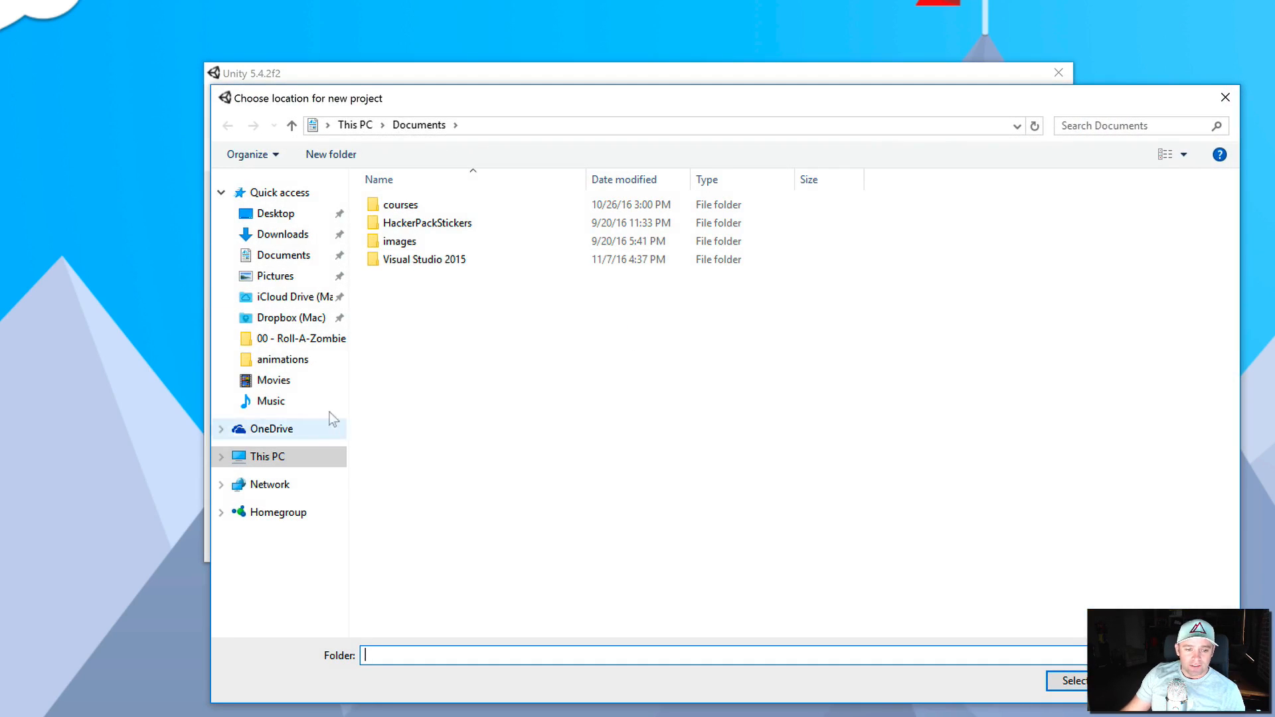
pyautogui.click(283, 255)
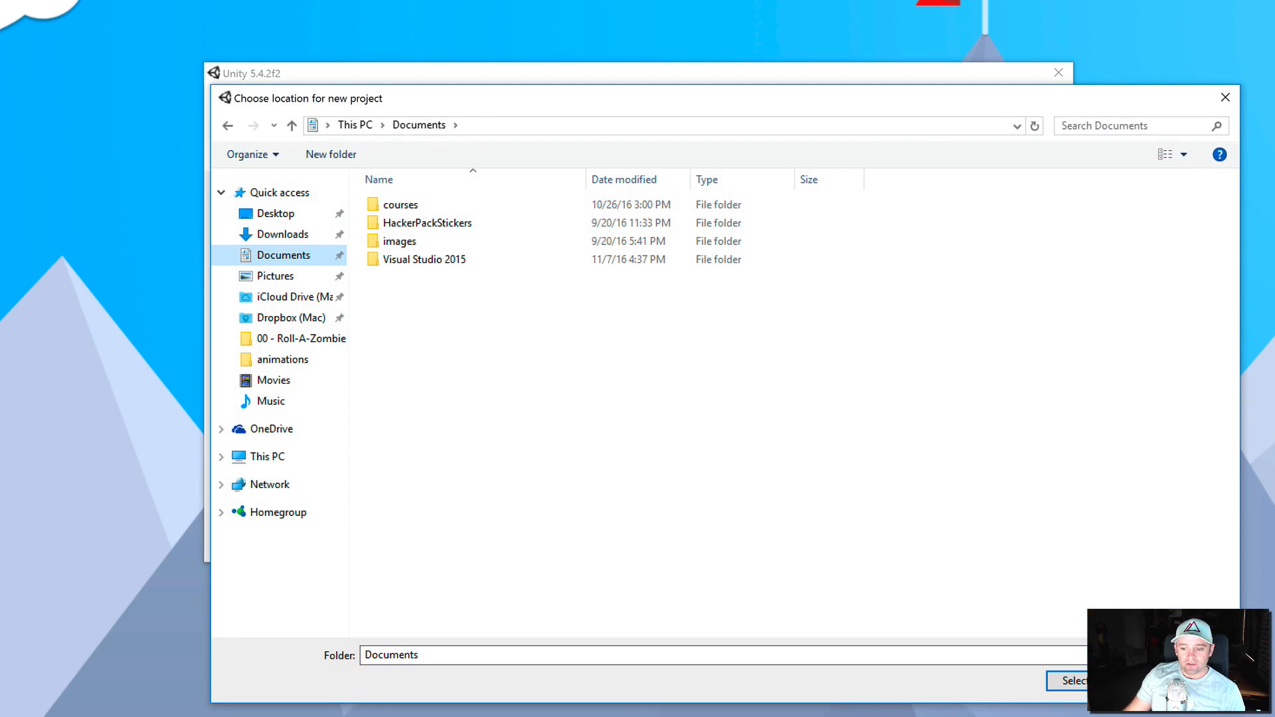
pyautogui.click(1073, 681)
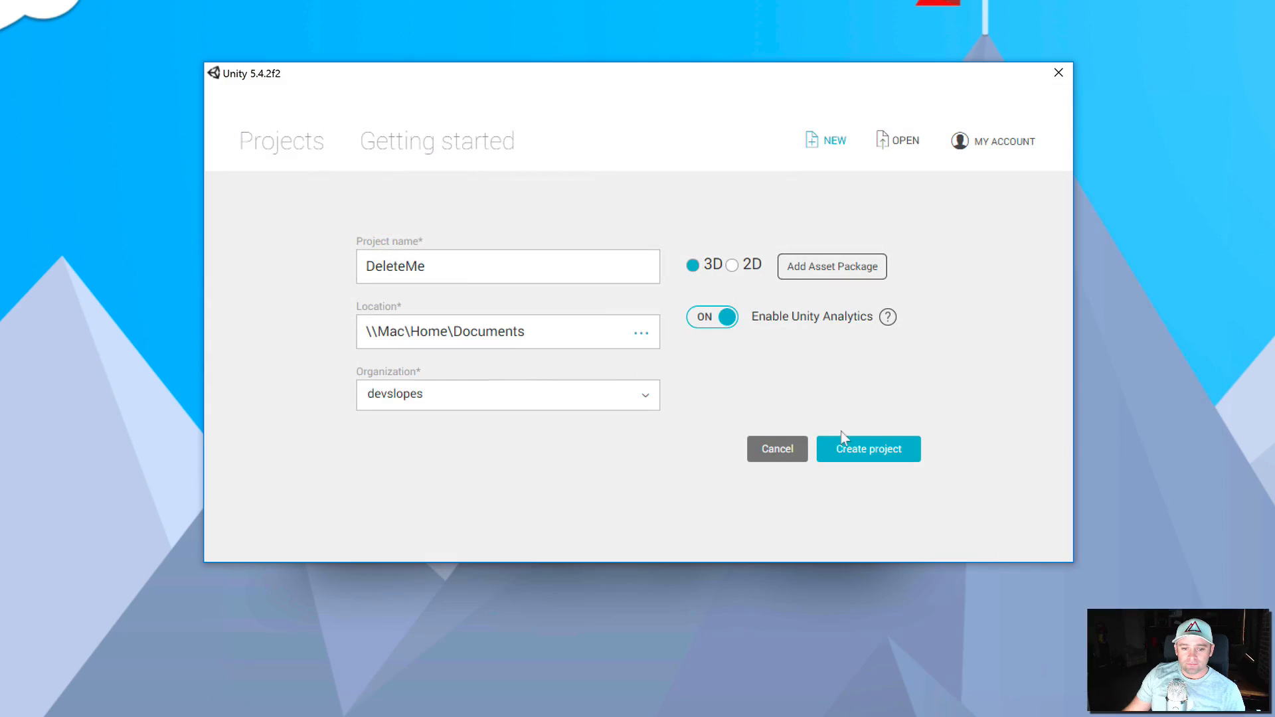
pyautogui.click(882, 458)
# Try to create the project with the Desktop folder, \\Mac\Home\Desktop, as its location.
pyautogui.click(640, 332)
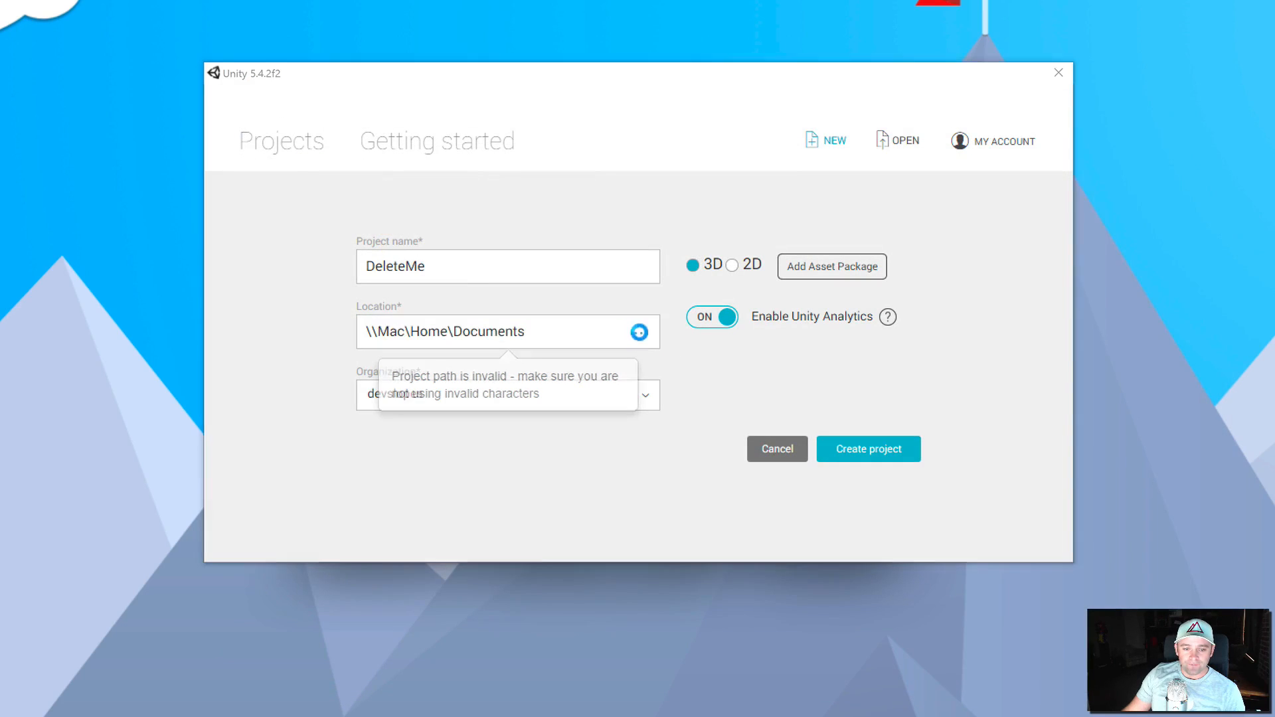
pyautogui.click(275, 213)
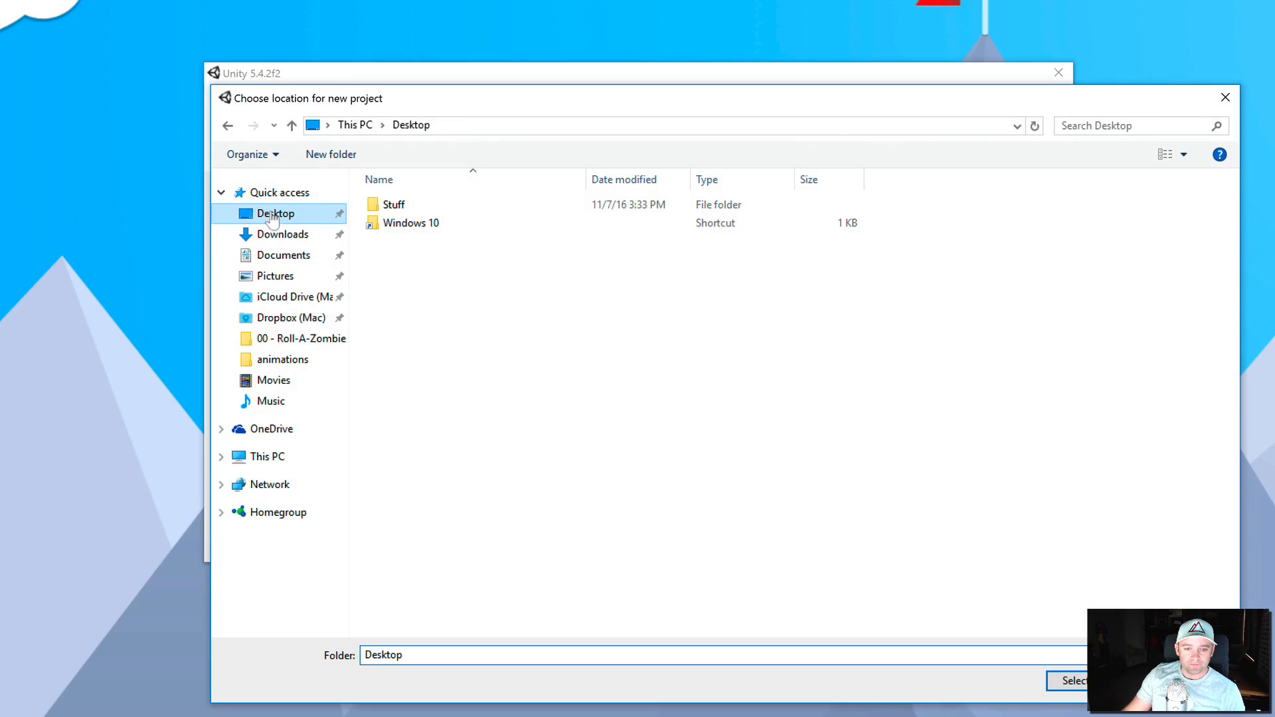
pyautogui.click(1069, 681)
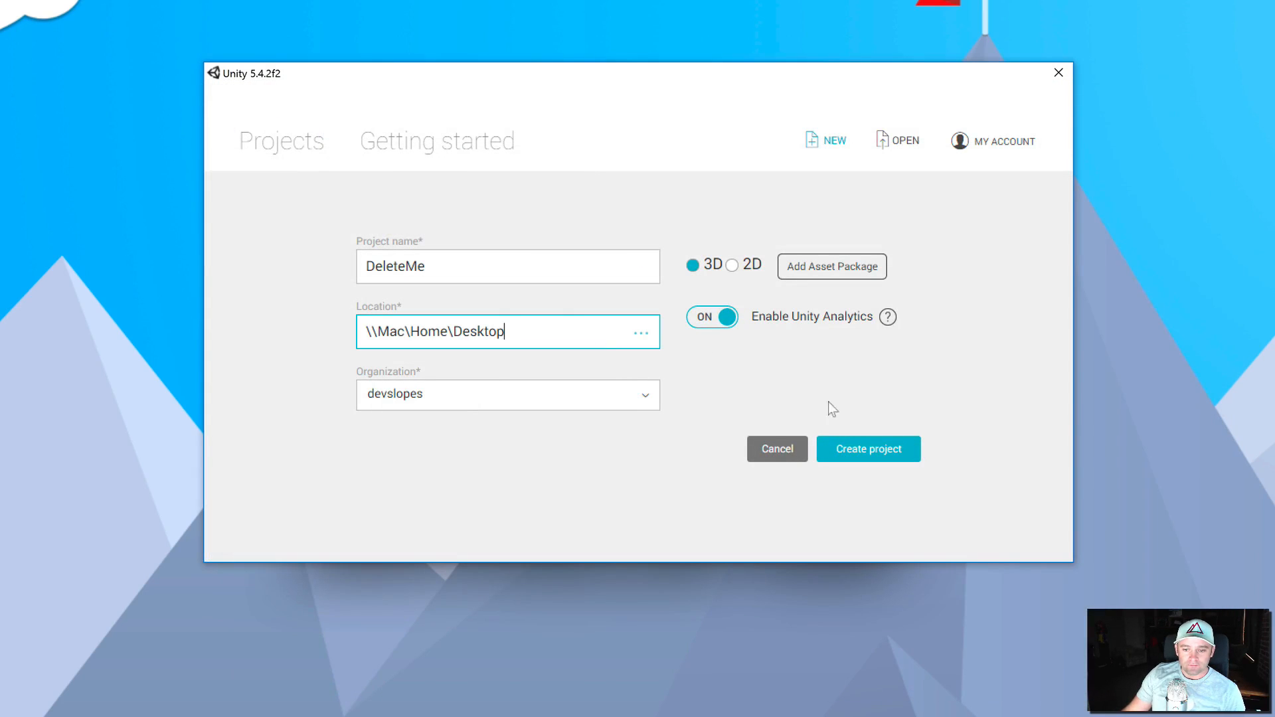
pyautogui.click(866, 455)
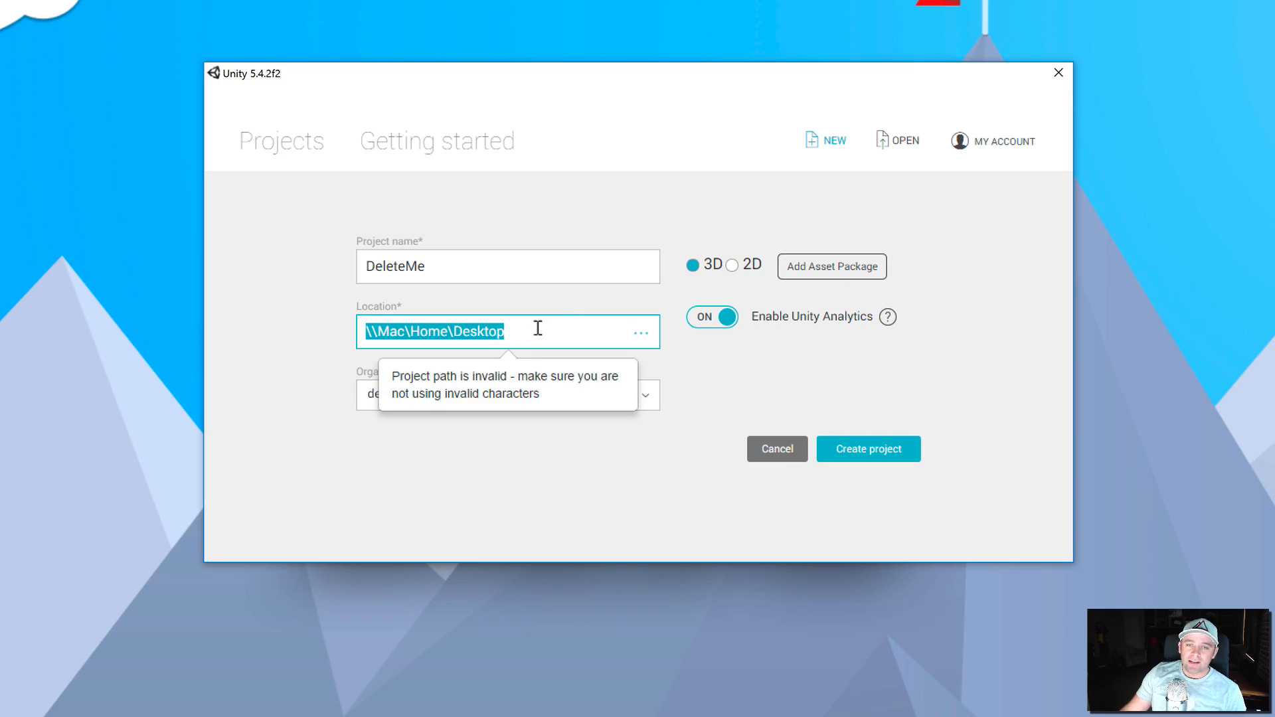
# Set the project location to the root of Local Disk (C:) and create the DeleteMe project.
pyautogui.click(640, 332)
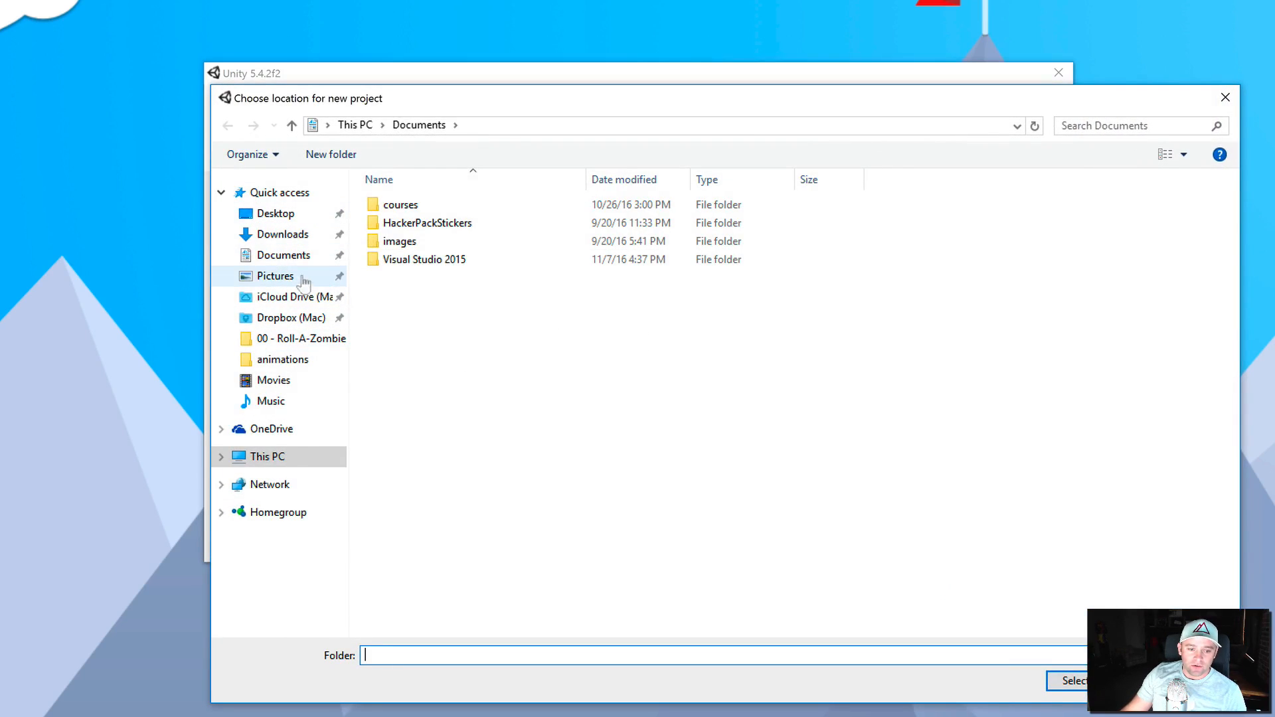
pyautogui.click(222, 456)
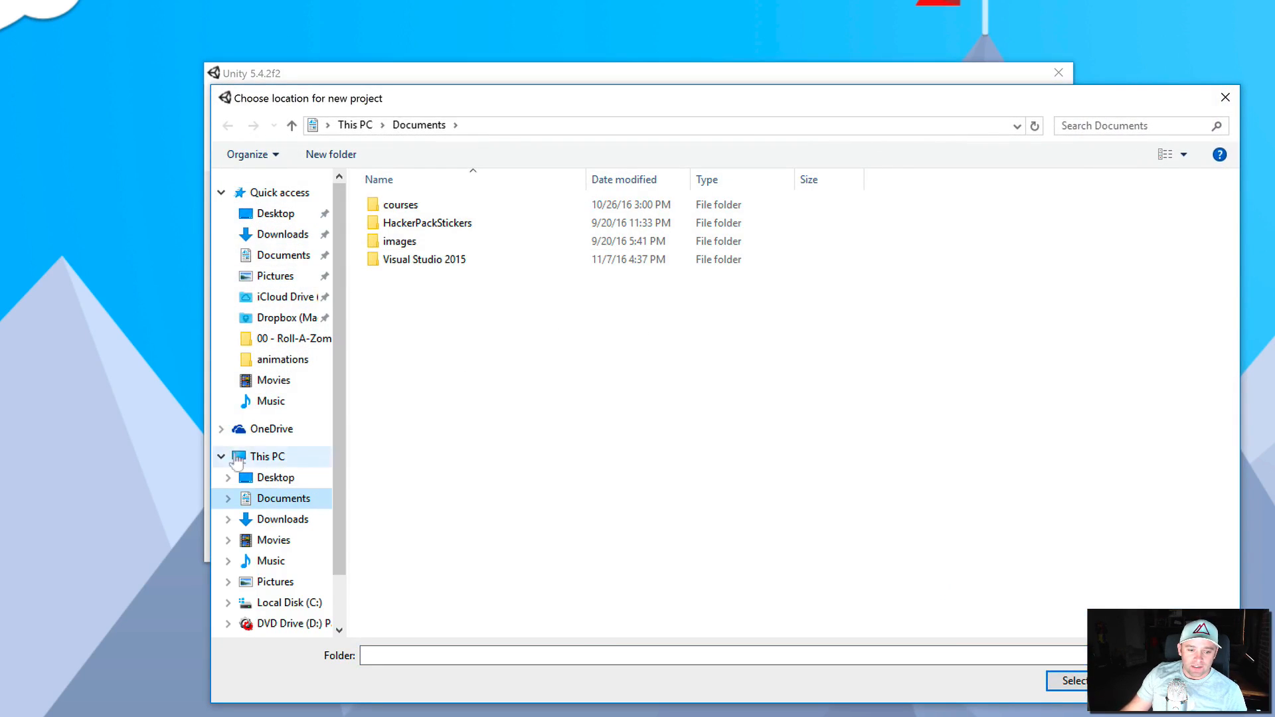
pyautogui.scroll(-1, 286, 372)
pyautogui.click(286, 568)
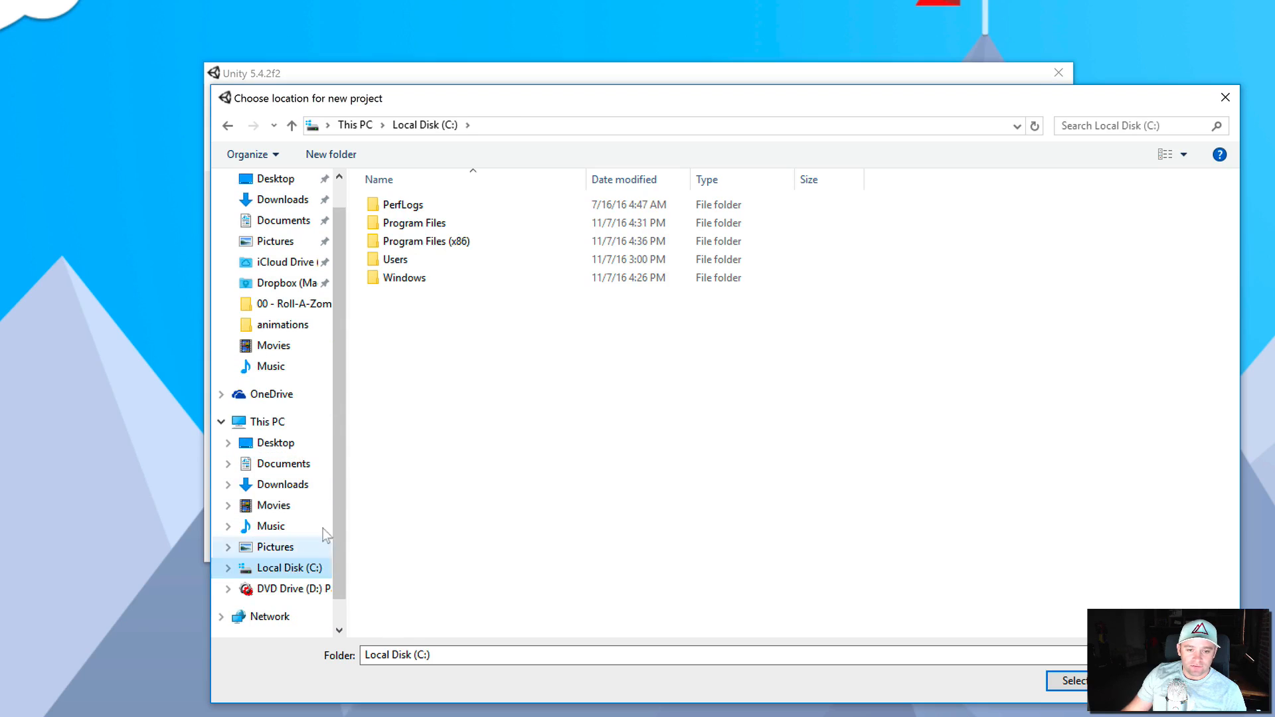
pyautogui.click(352, 125)
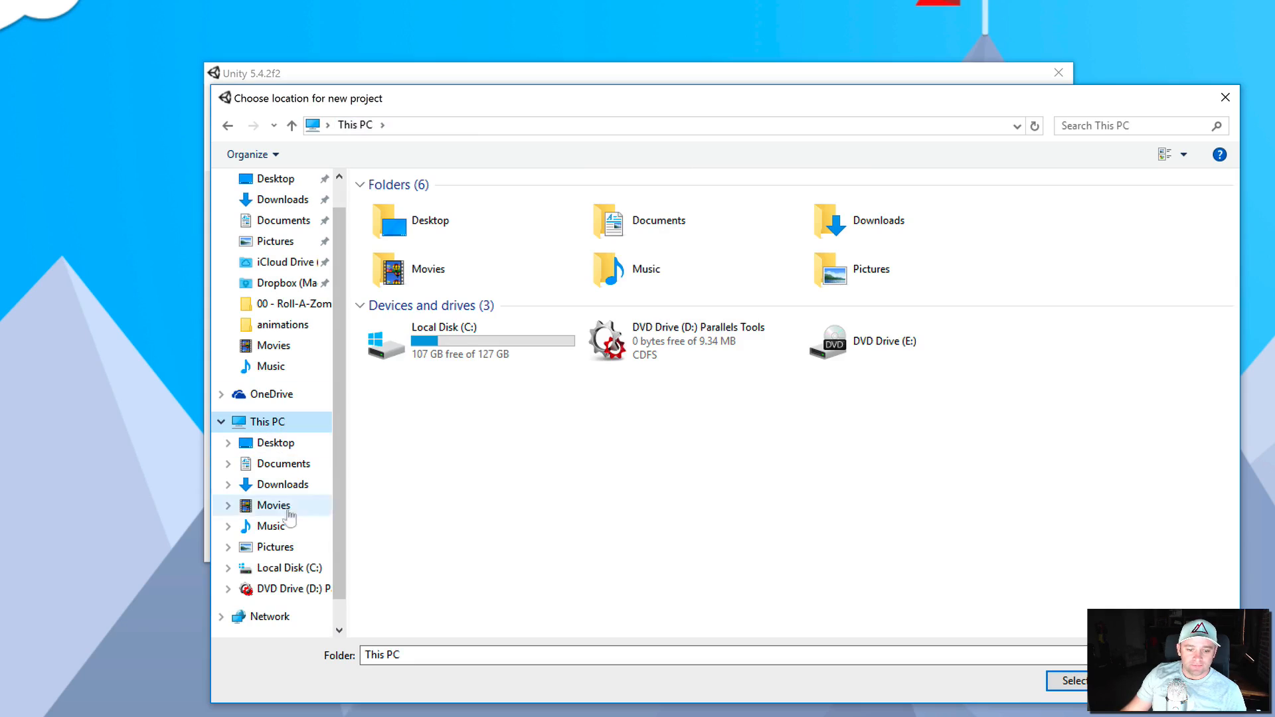
pyautogui.click(292, 568)
pyautogui.click(545, 126)
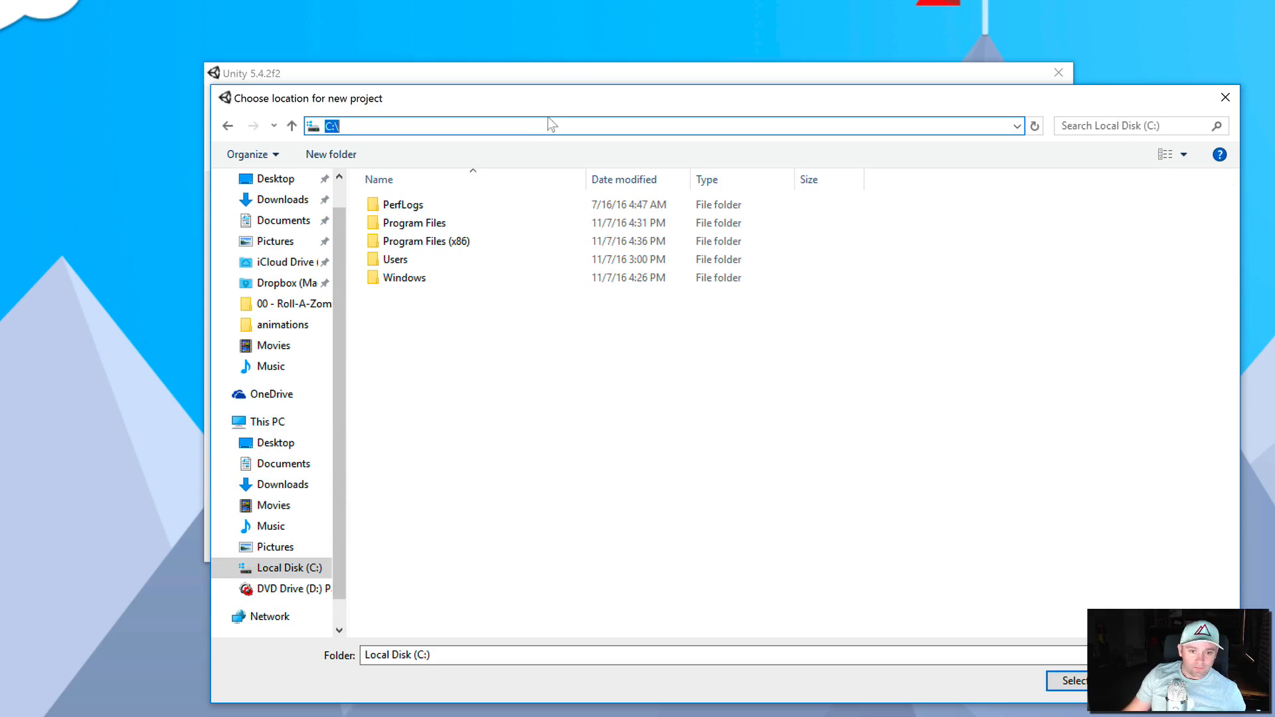
pyautogui.click(1069, 680)
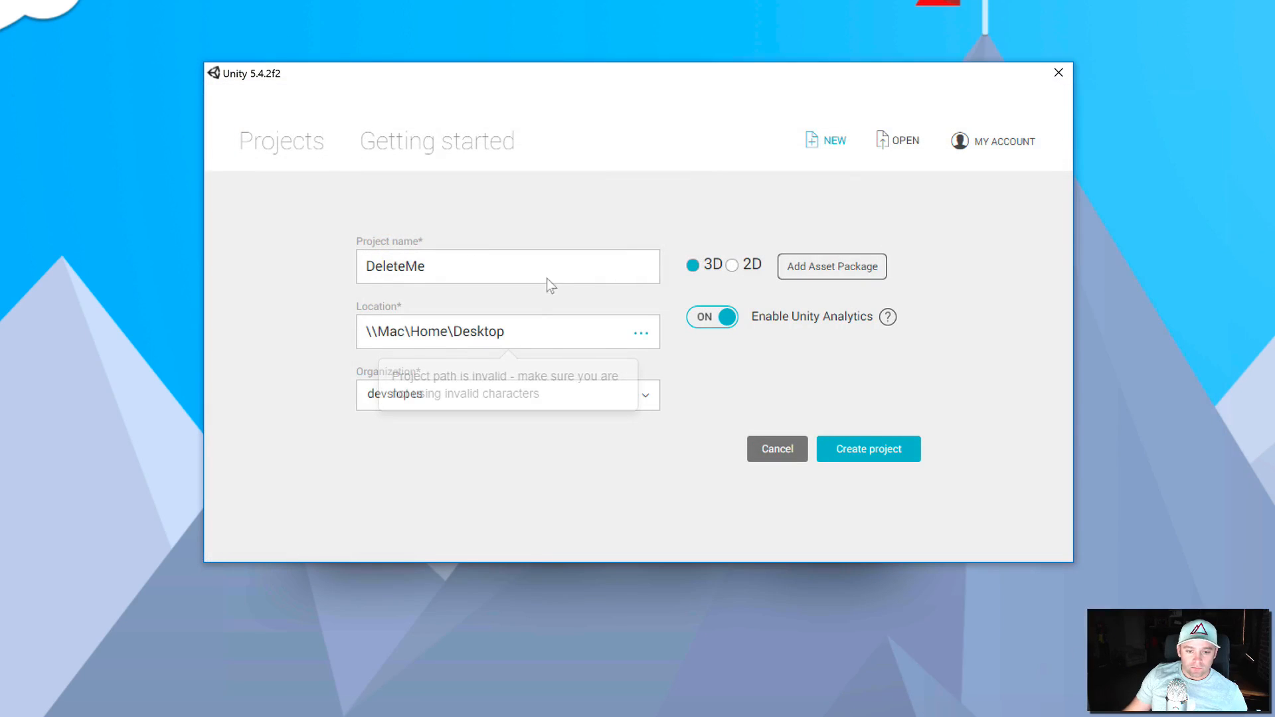
pyautogui.click(866, 449)
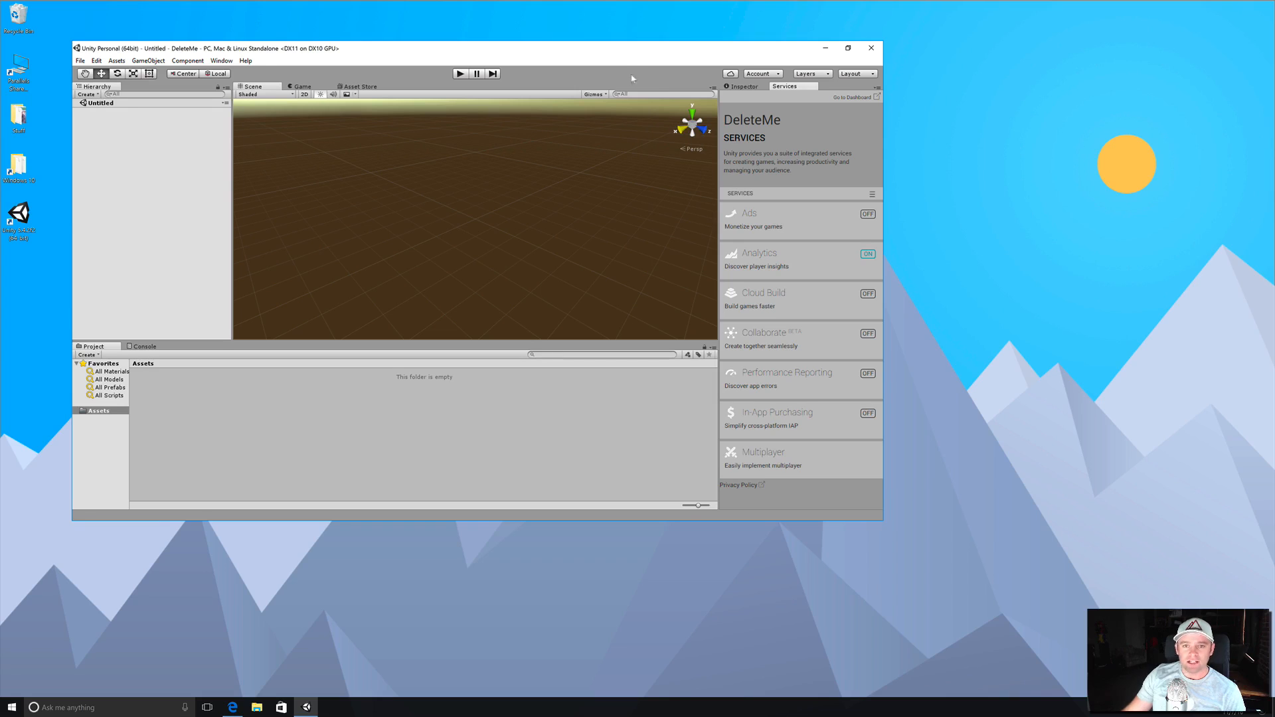
# Create a C# script named Test in the project's Assets folder.
pyautogui.moveTo(615, 52); pyautogui.dragTo(606, 38)
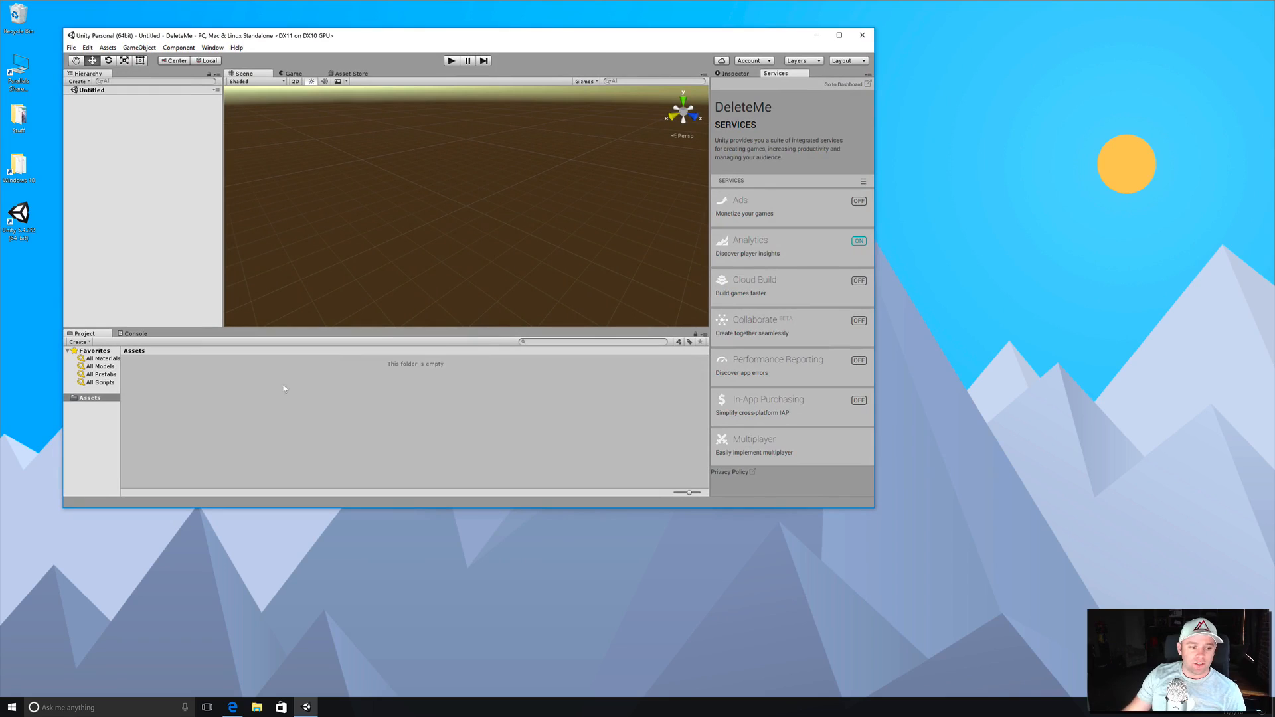
pyautogui.rightClick(90, 398)
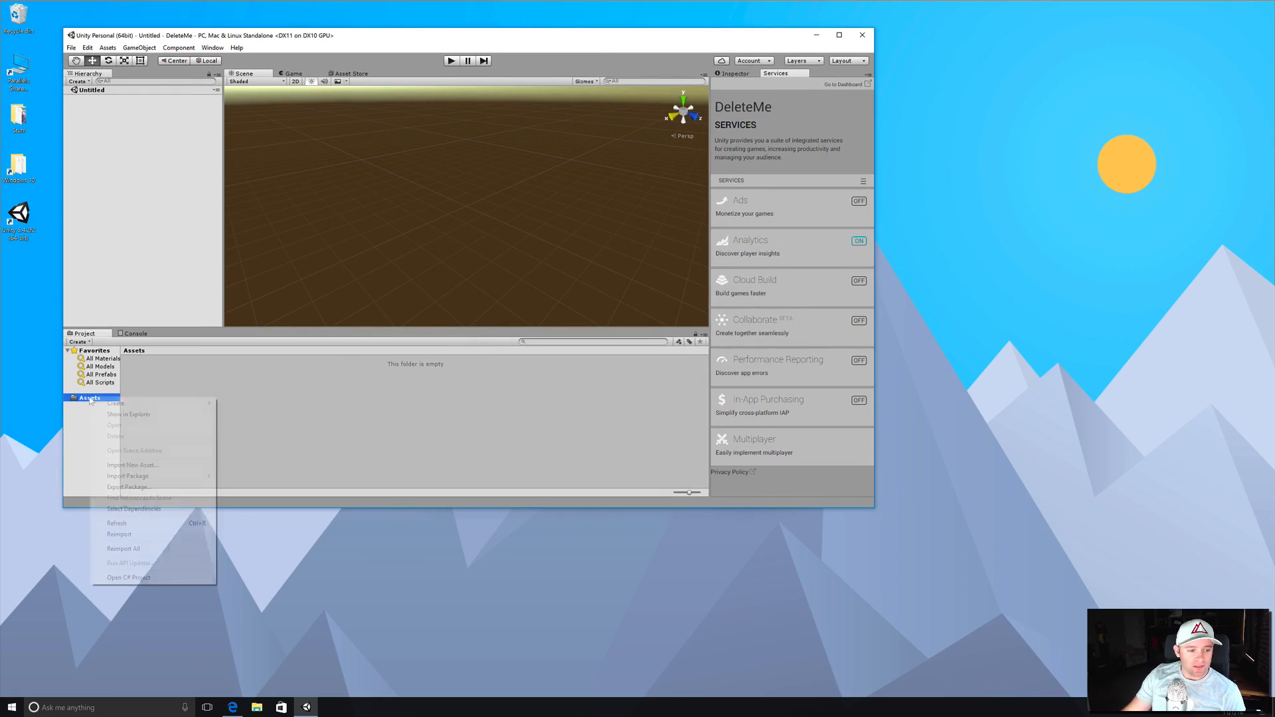
pyautogui.moveTo(110, 405)
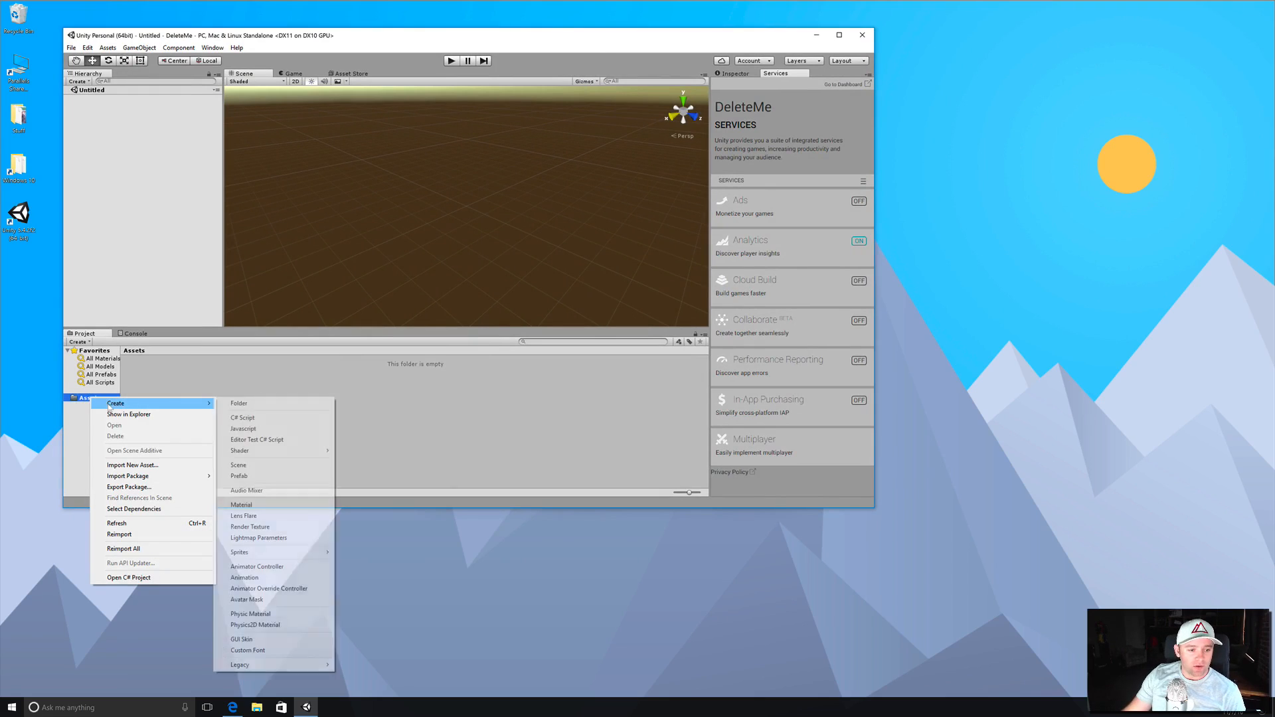
pyautogui.click(255, 419)
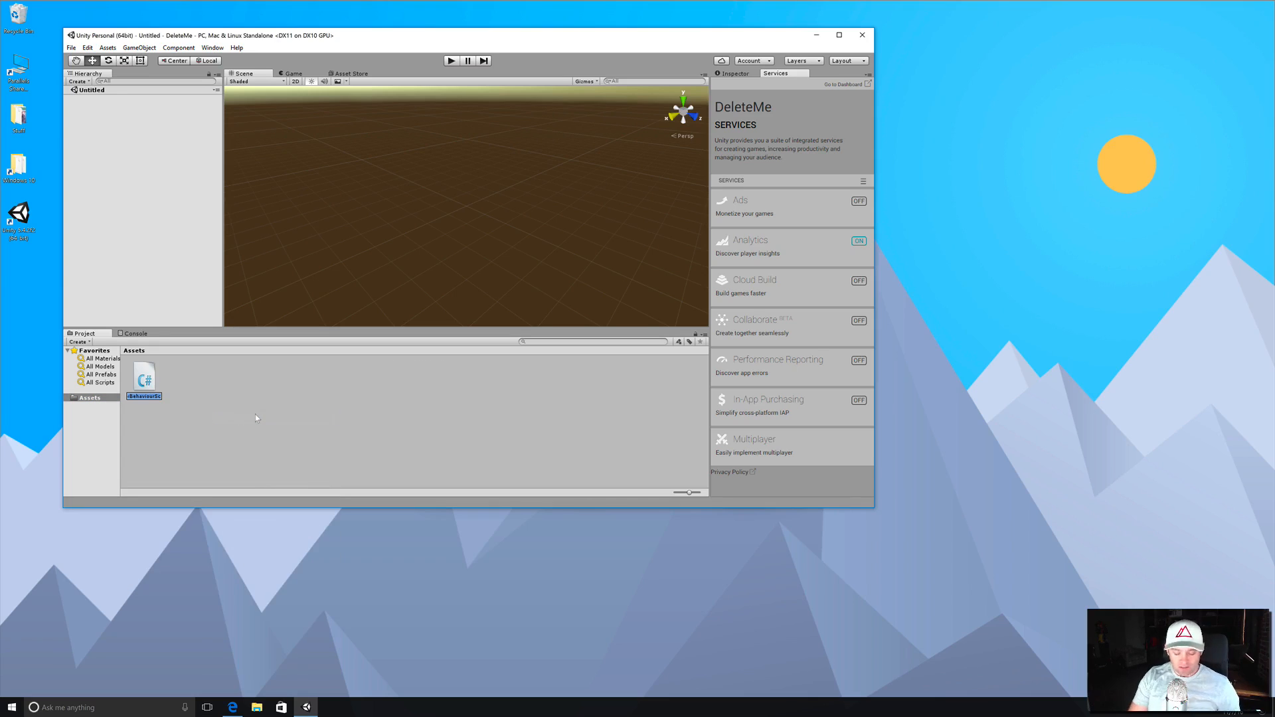
pyautogui.write('Test')
pyautogui.press('Return')
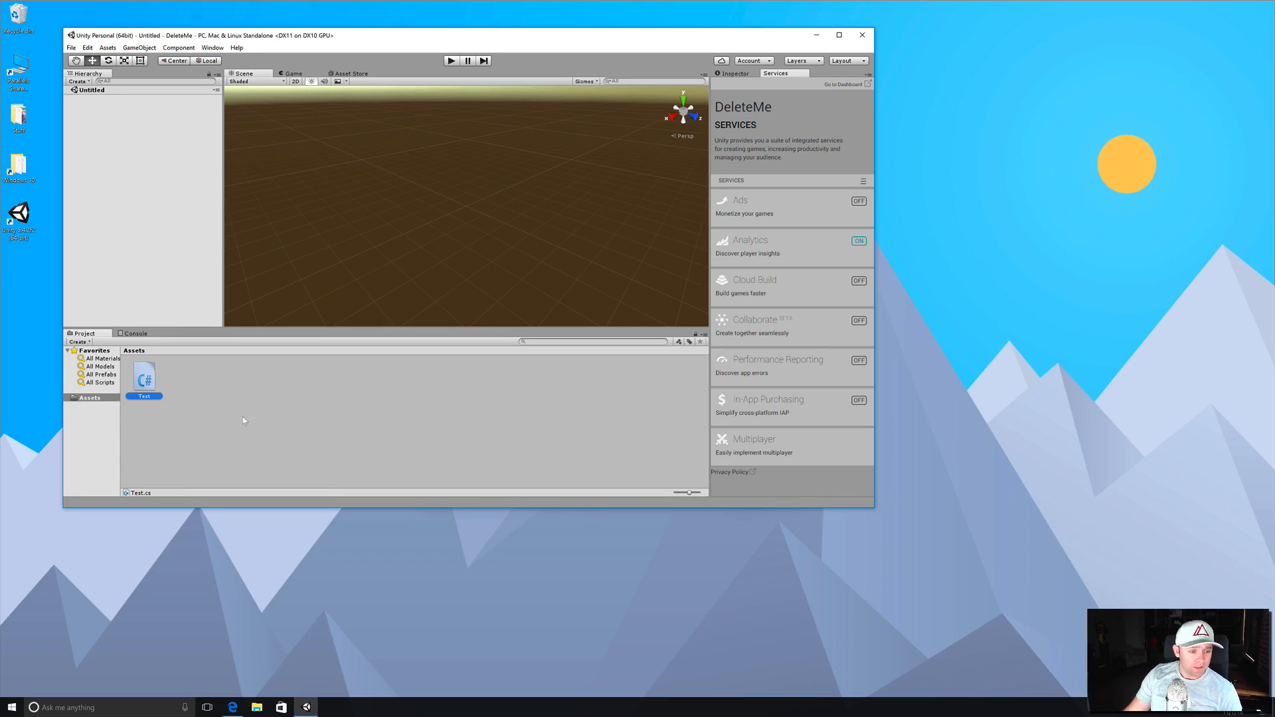
# Open the Test script in Visual Studio, skipping sign-in and starting with General development settings and the Dark color theme.
pyautogui.doubleClick(147, 381)
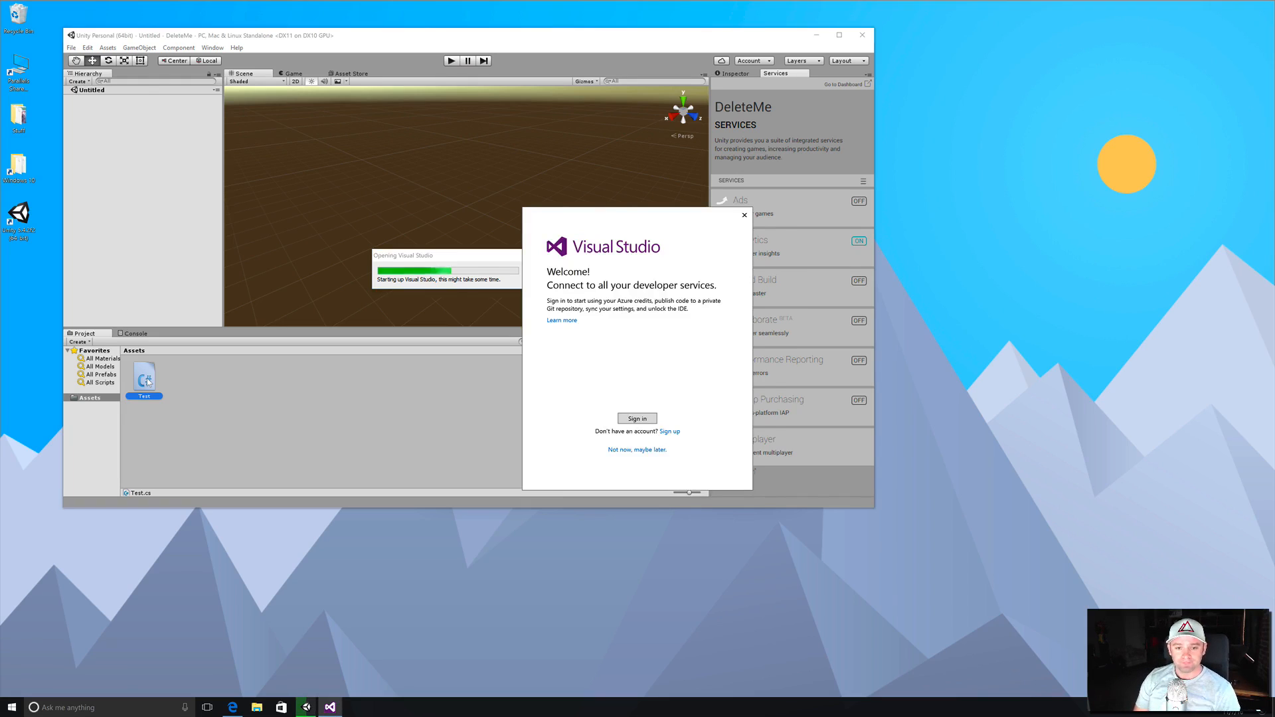
pyautogui.click(635, 450)
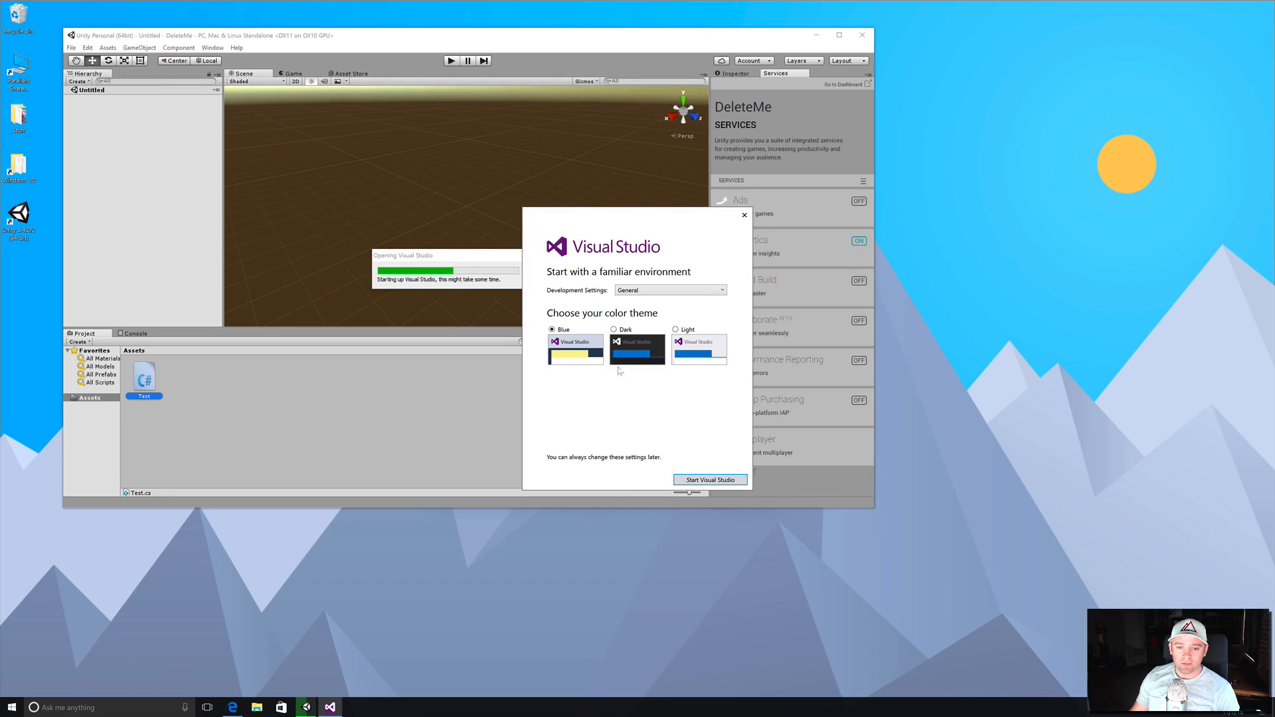
pyautogui.click(705, 481)
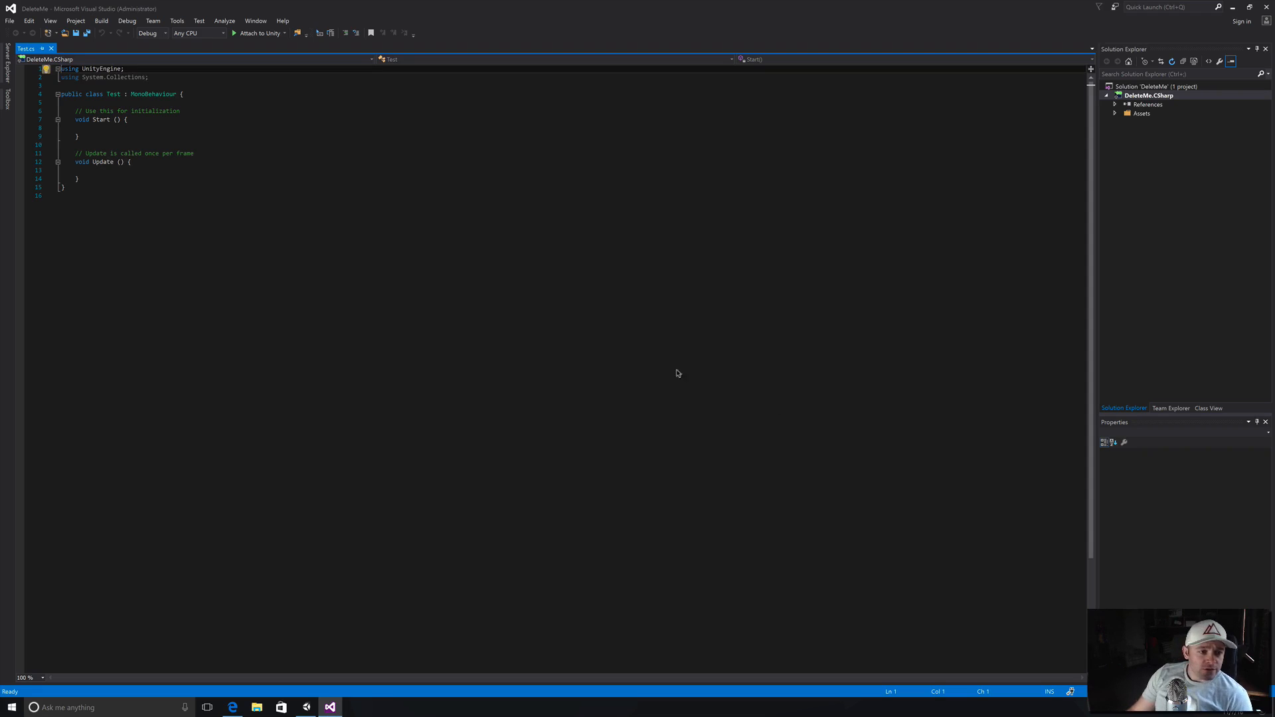
# Magnify the screen and examine the default code of the Test script.
pyautogui.click(296, 225)
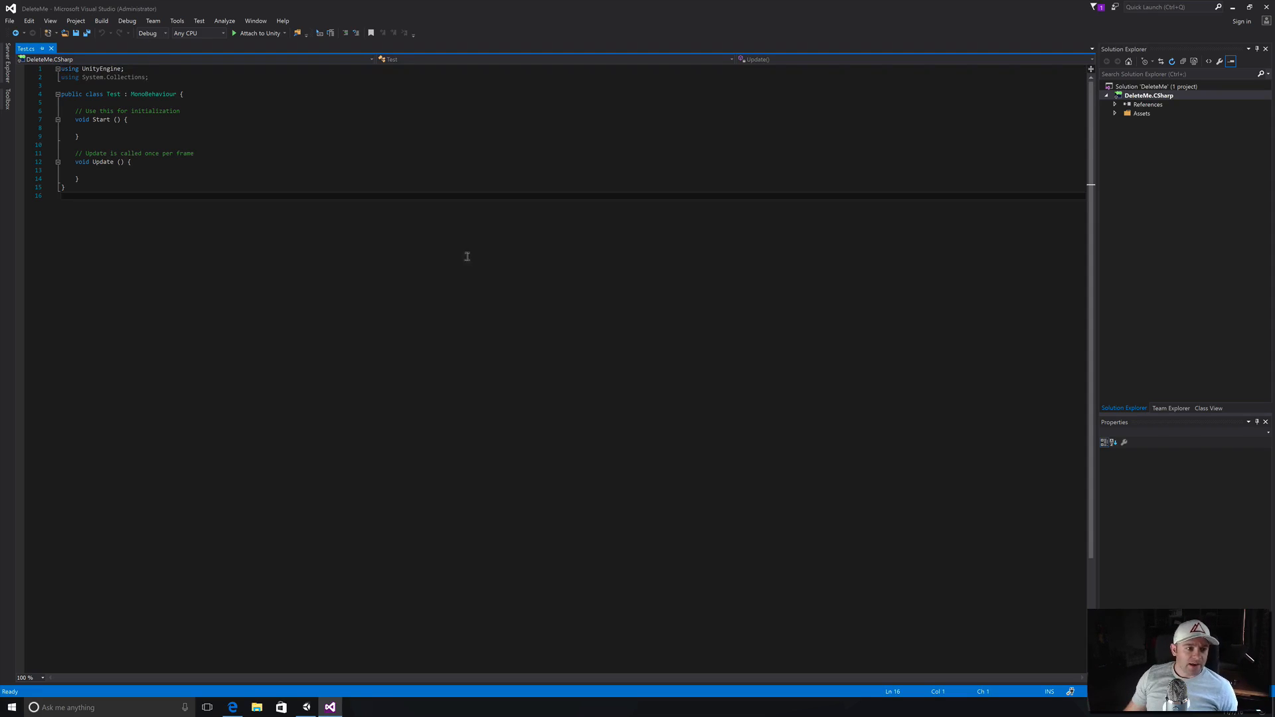
pyautogui.press('super+plus')
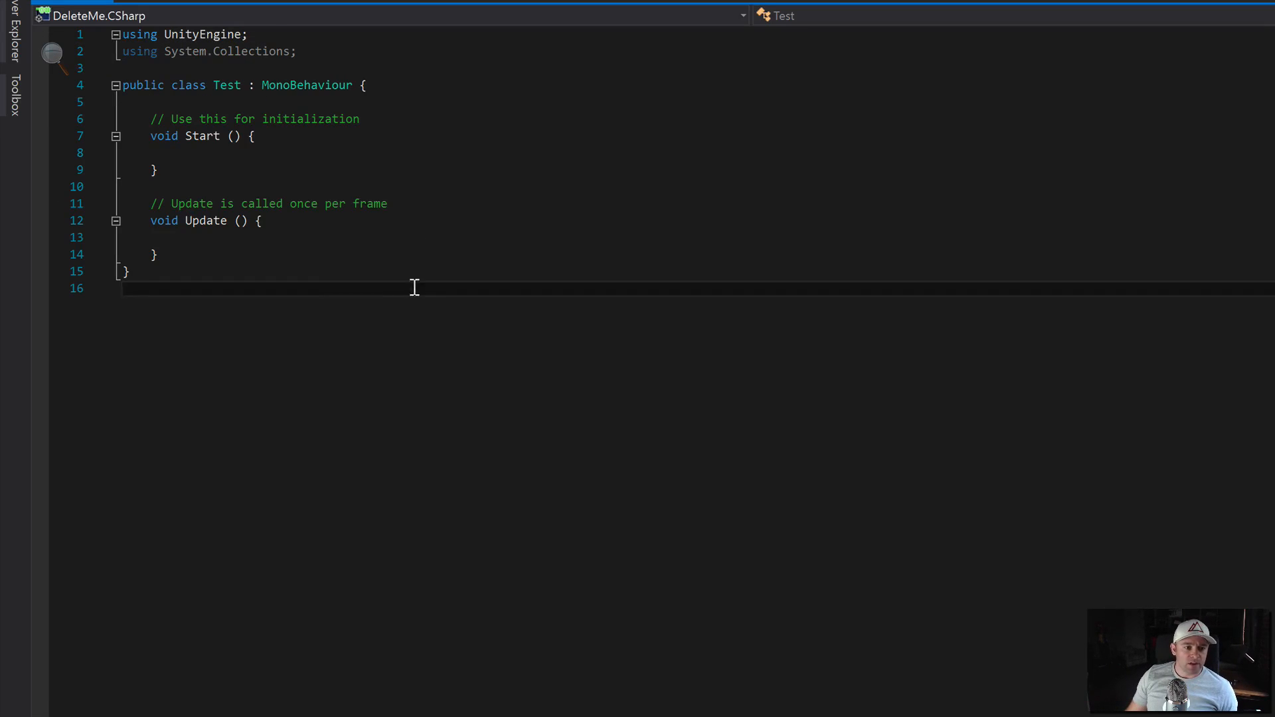
pyautogui.press('super')
pyautogui.press('super')
pyautogui.press('super')
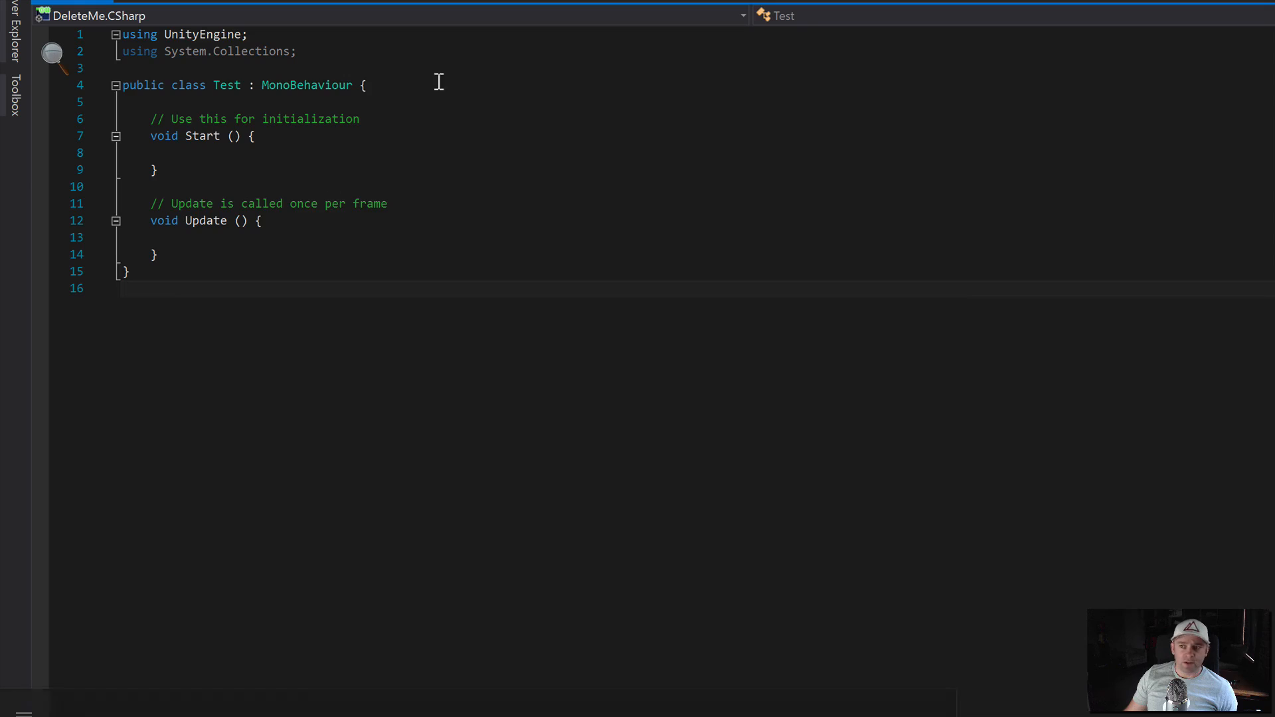
pyautogui.scroll(-5, 427, 212)
pyautogui.press('super')
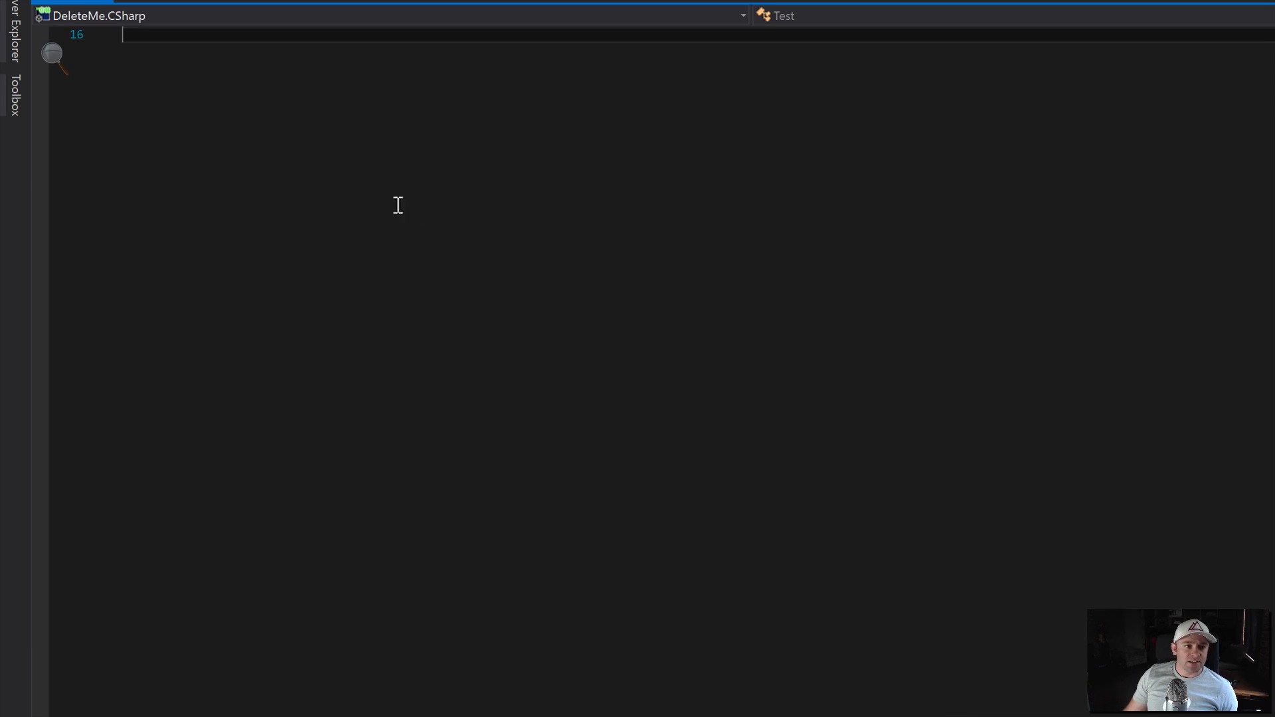
pyautogui.scroll(5, 239, 248)
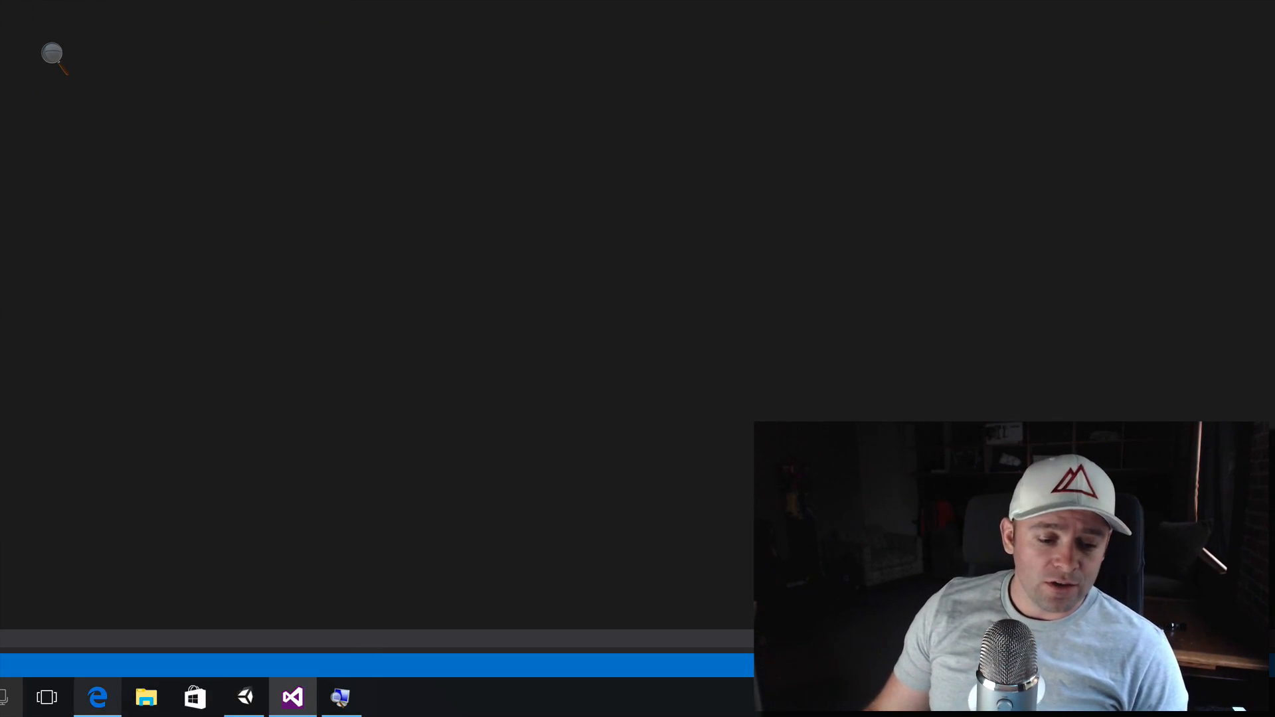
# Switch to Unity to reposition and enlarge its editor window, and return to Visual Studio.
pyautogui.click(245, 696)
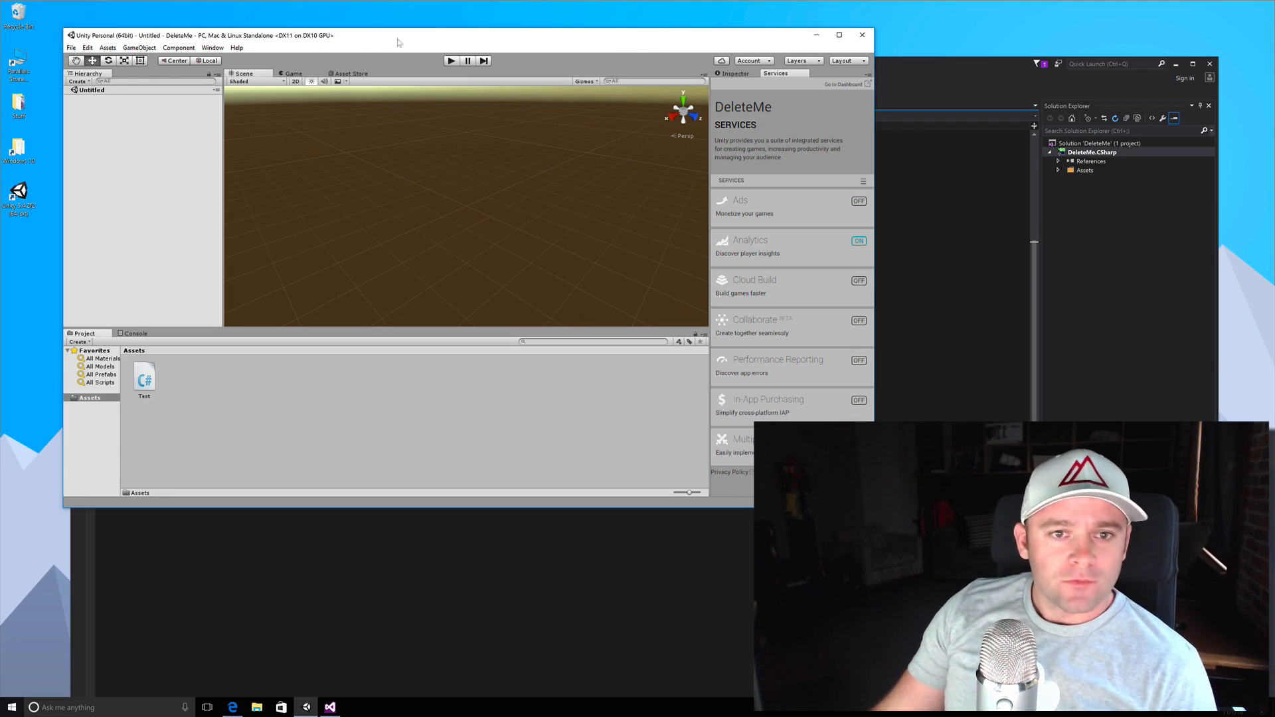
pyautogui.moveTo(397, 38); pyautogui.dragTo(383, 26)
pyautogui.moveTo(861, 495); pyautogui.dragTo(1058, 643)
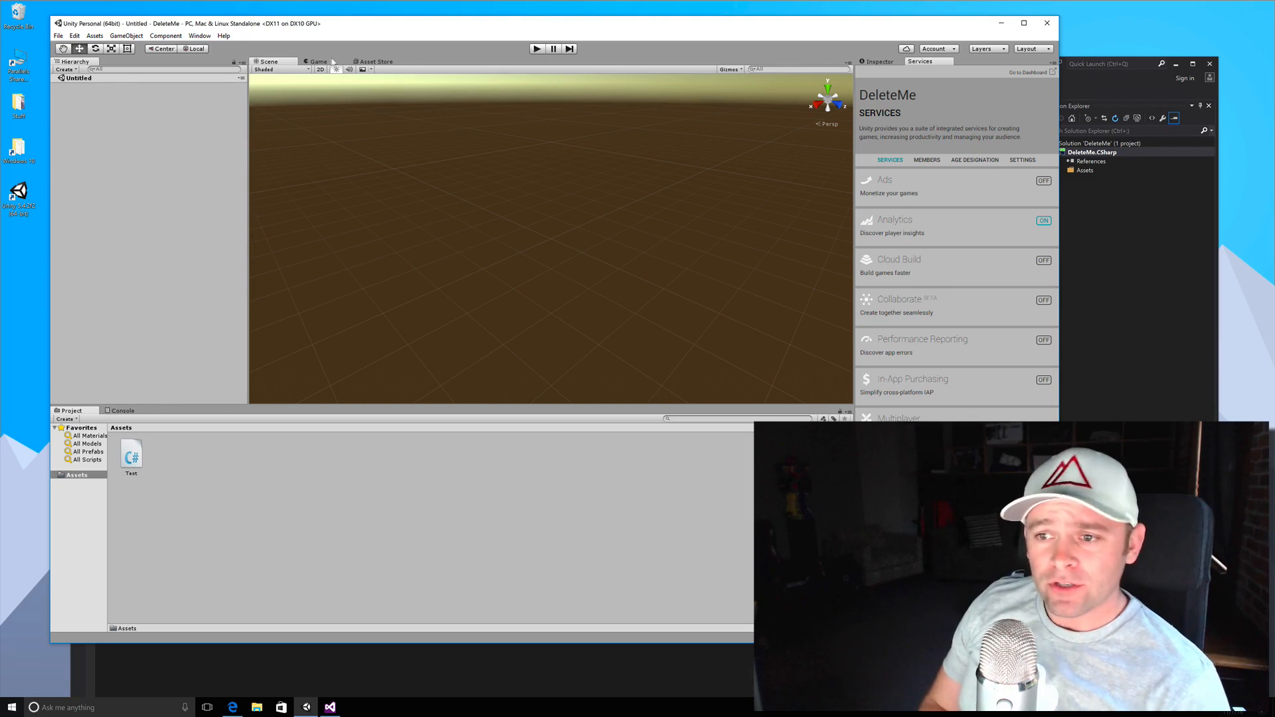
pyautogui.click(1105, 75)
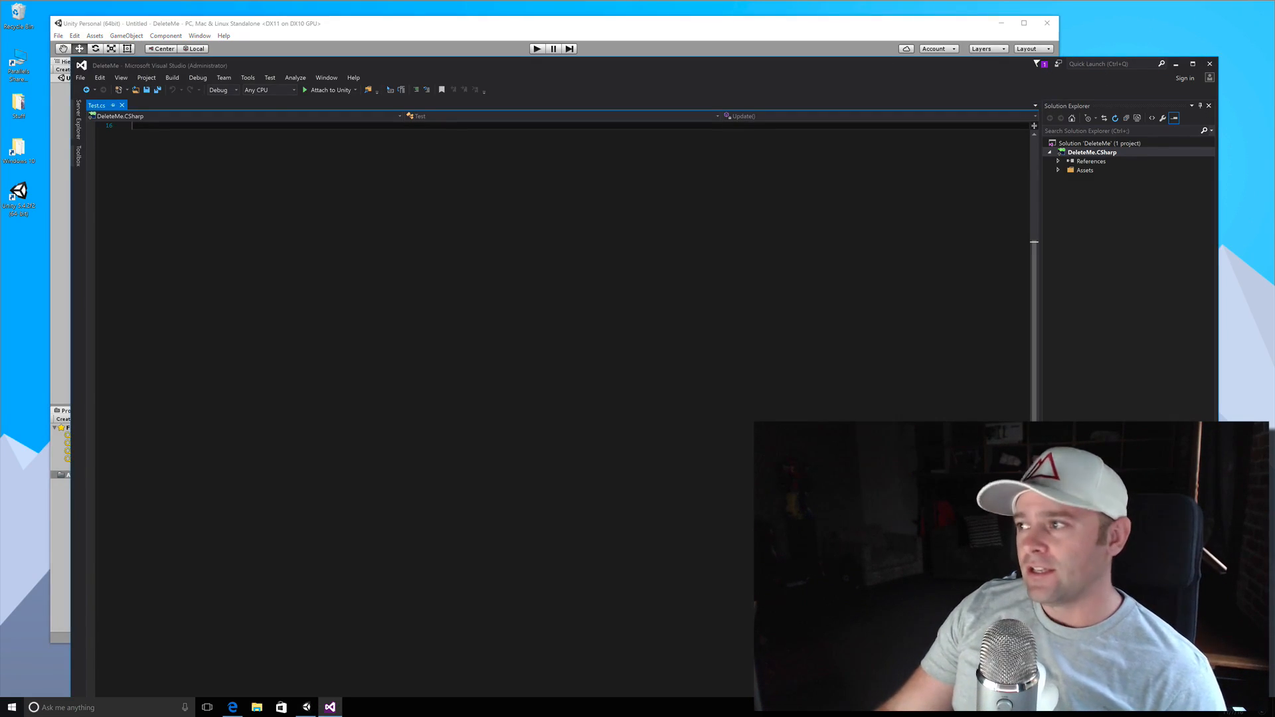